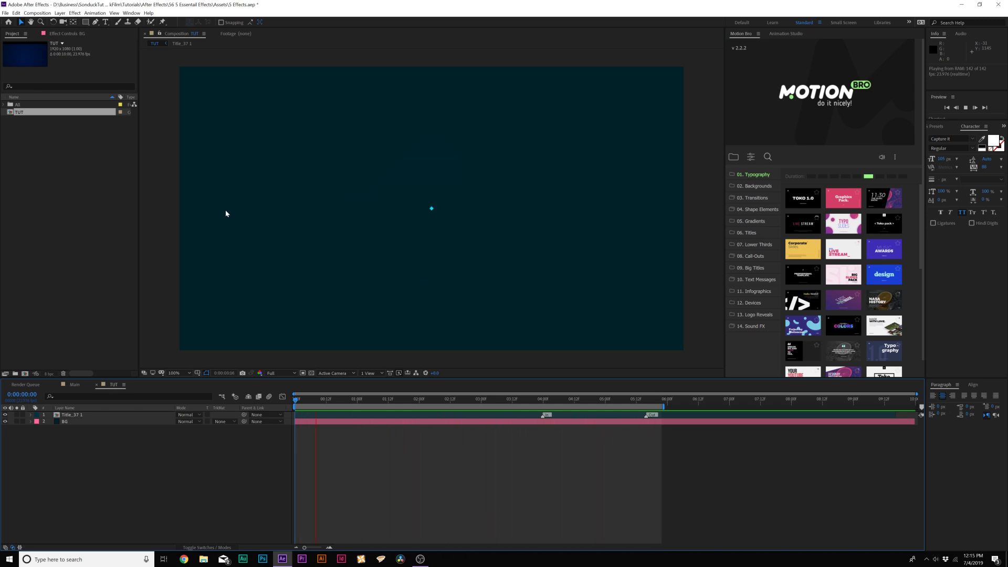
# Stop the preview at 0:00:03:12 and select the BG layer.
pyautogui.press('space')
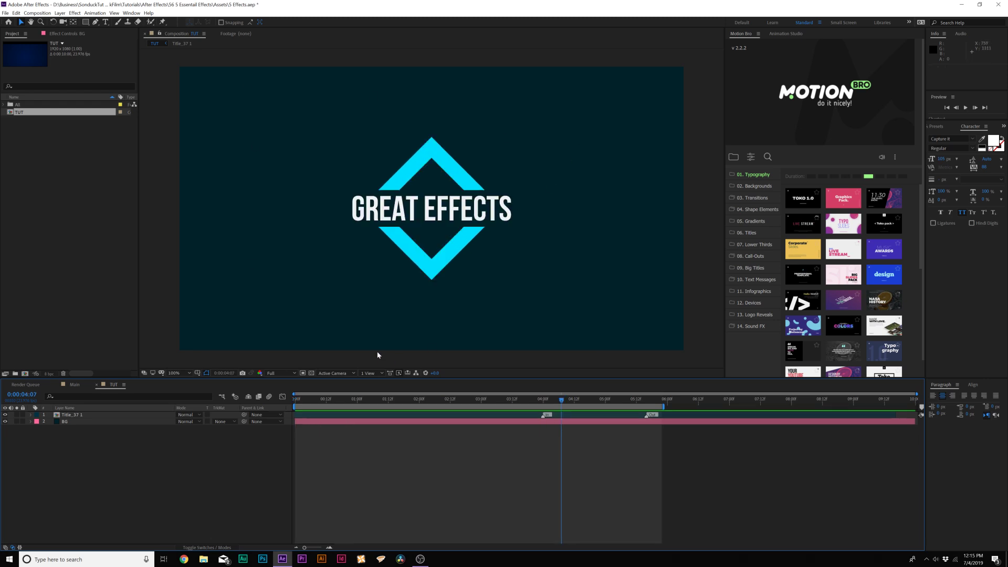
pyautogui.click(512, 401)
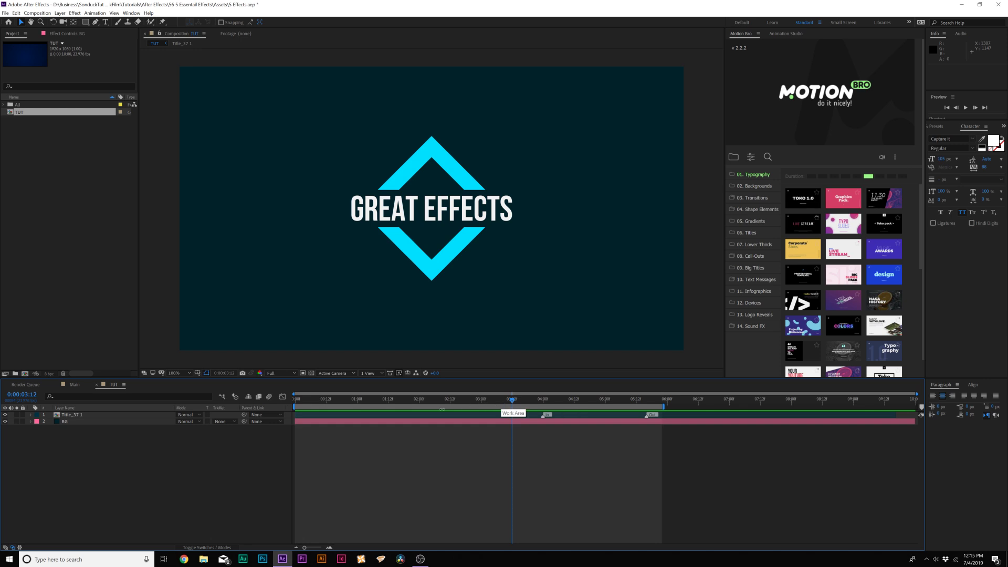
pyautogui.click(194, 425)
pyautogui.click(86, 423)
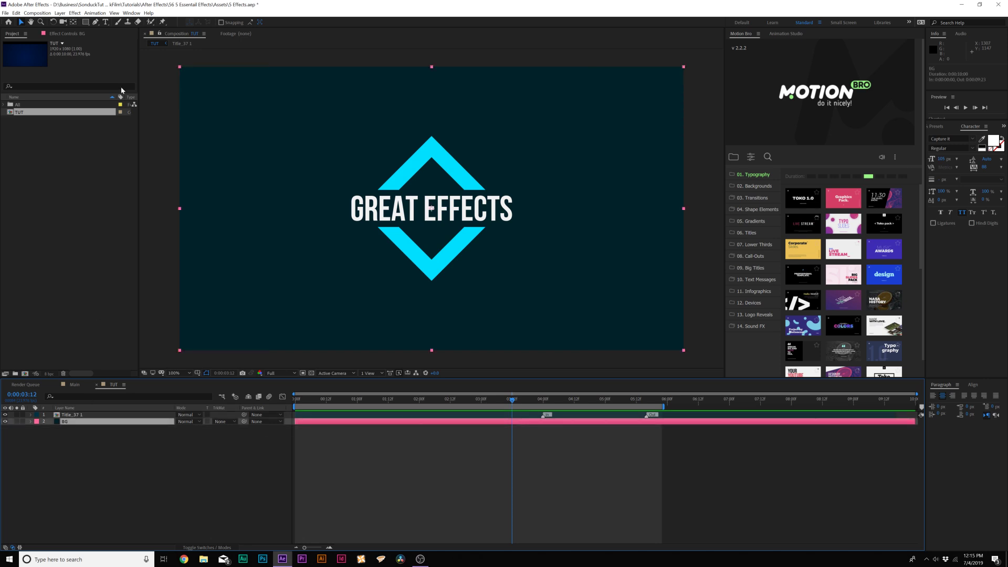
# Apply a Radial Ramp Gradient Ramp to BG, with its start point at the comp centre (y 539).
pyautogui.click(75, 13)
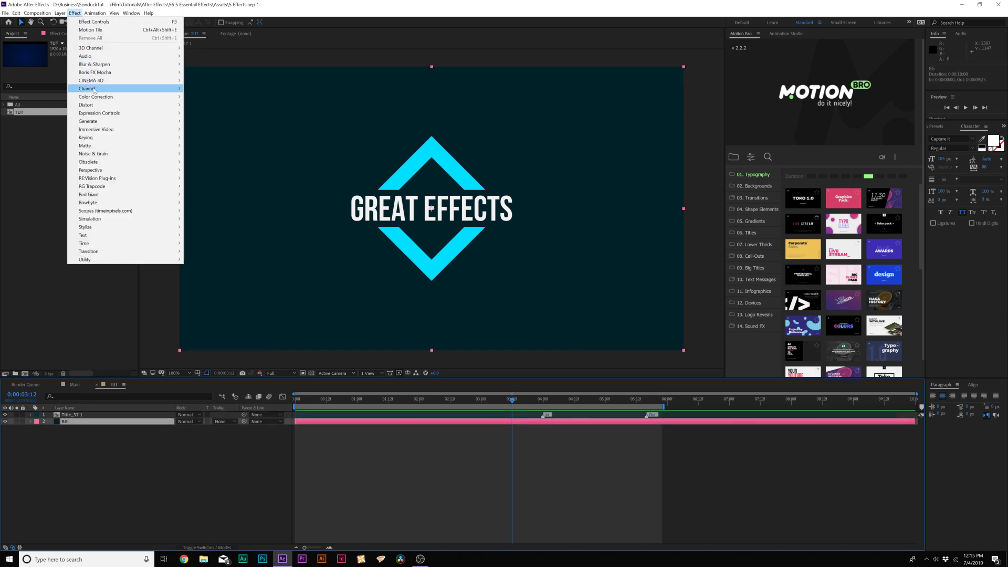
pyautogui.moveTo(102, 122)
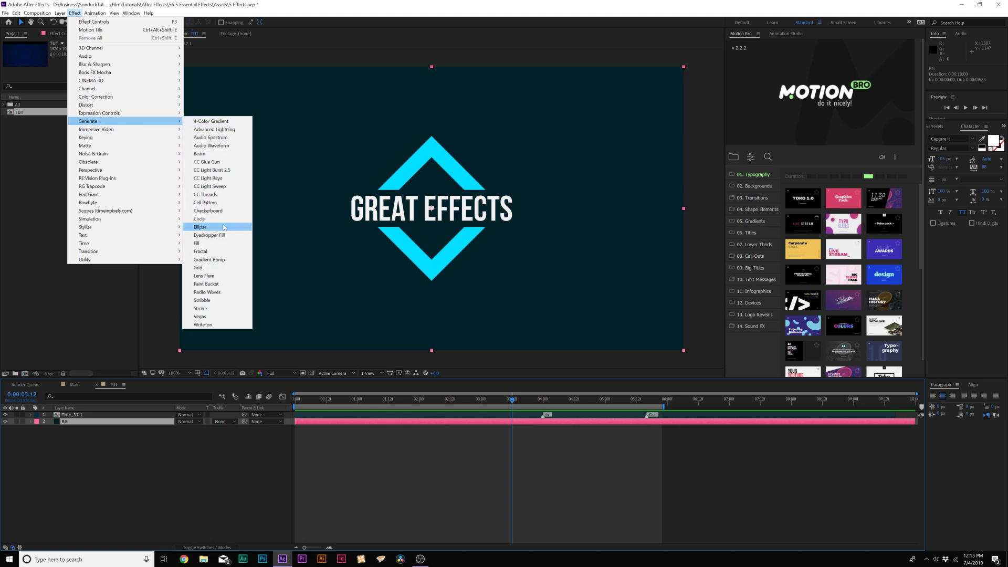
pyautogui.click(223, 260)
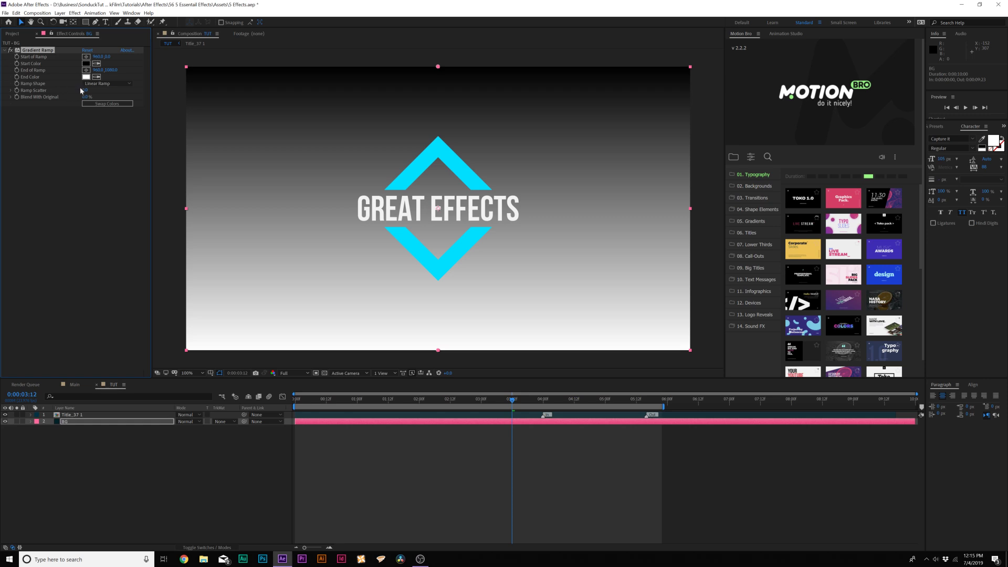
pyautogui.click(113, 84)
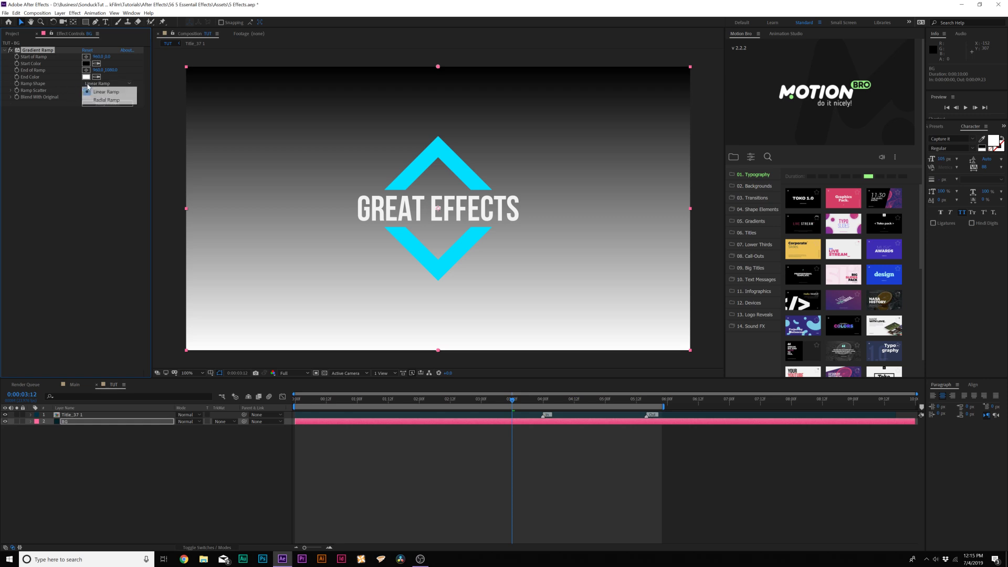
pyautogui.click(112, 101)
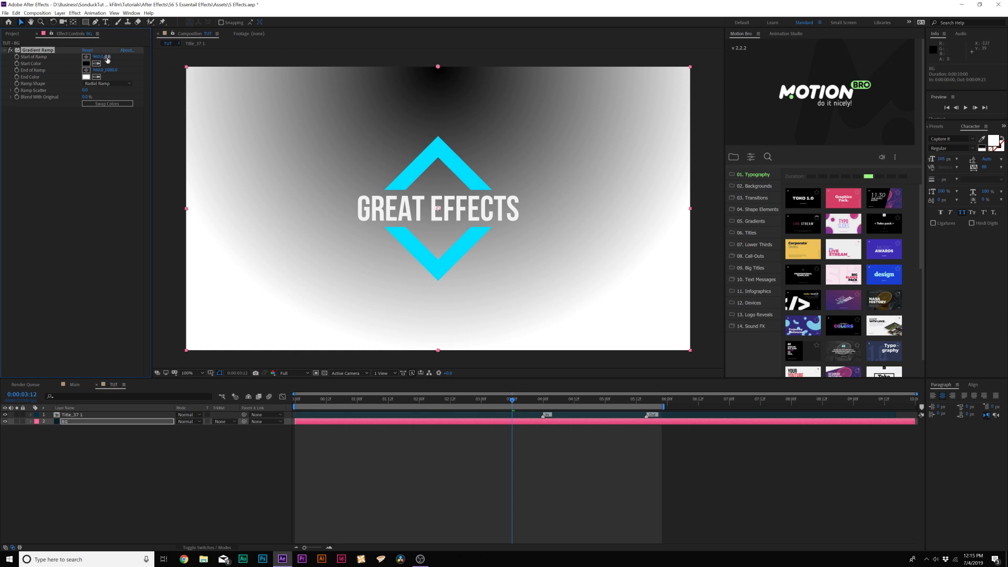
pyautogui.moveTo(107, 57); pyautogui.dragTo(299, 78)
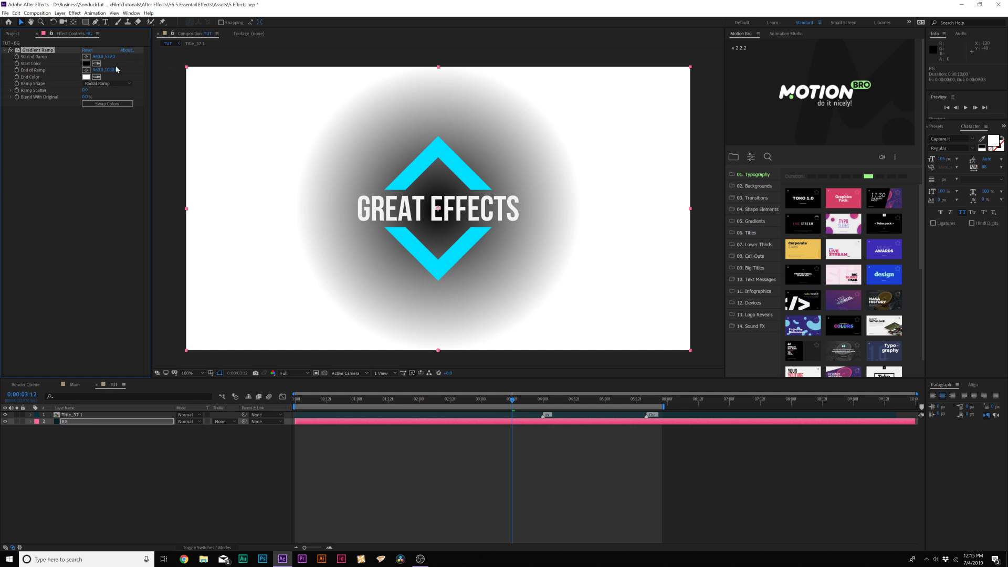
# Set the gradient's Start Color to a navy blue.
pyautogui.click(87, 65)
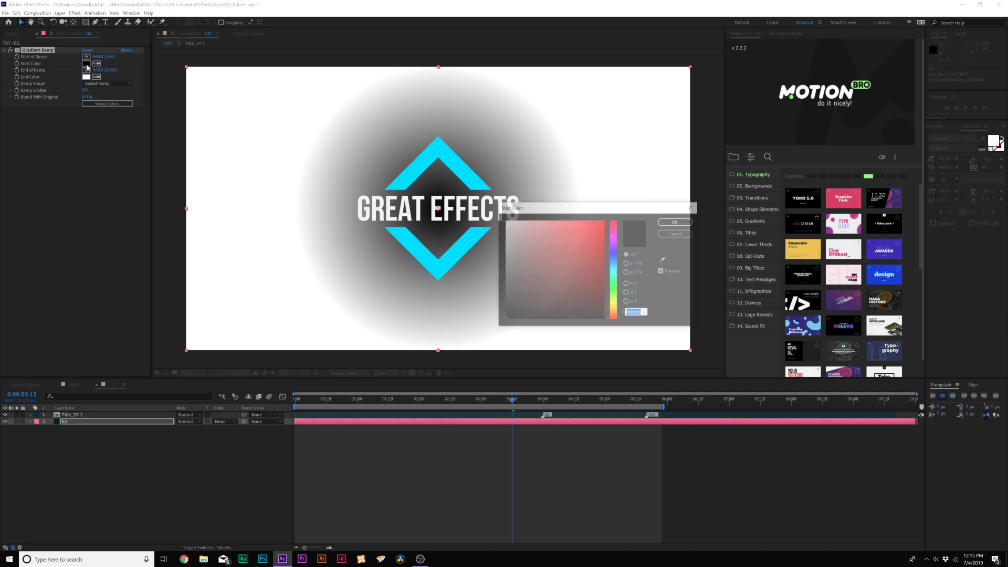
pyautogui.moveTo(615, 271)
pyautogui.mouseDown()
pyautogui.moveTo(616, 252)
pyautogui.moveTo(603, 301)
pyautogui.moveTo(614, 301)
pyautogui.mouseUp()
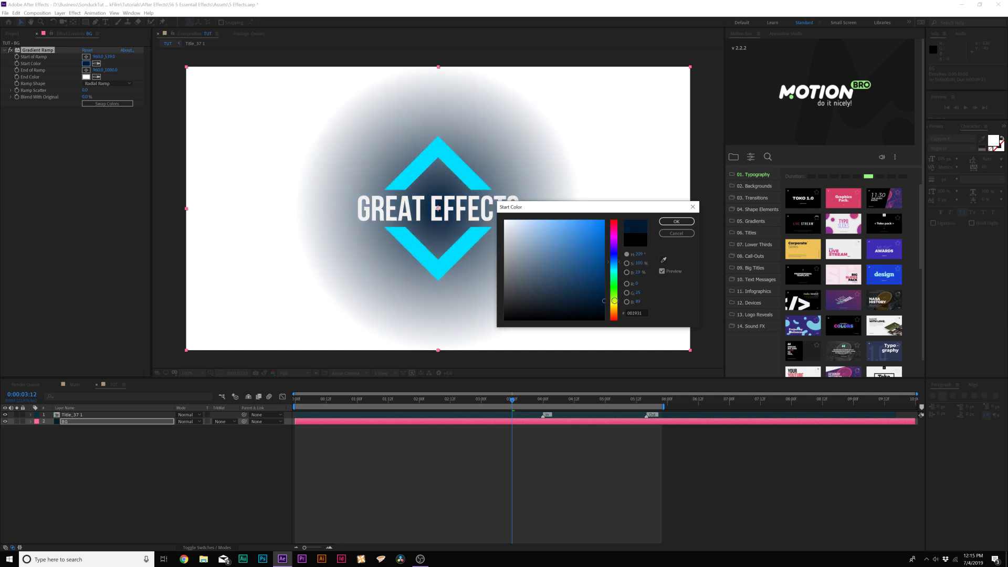
pyautogui.click(677, 222)
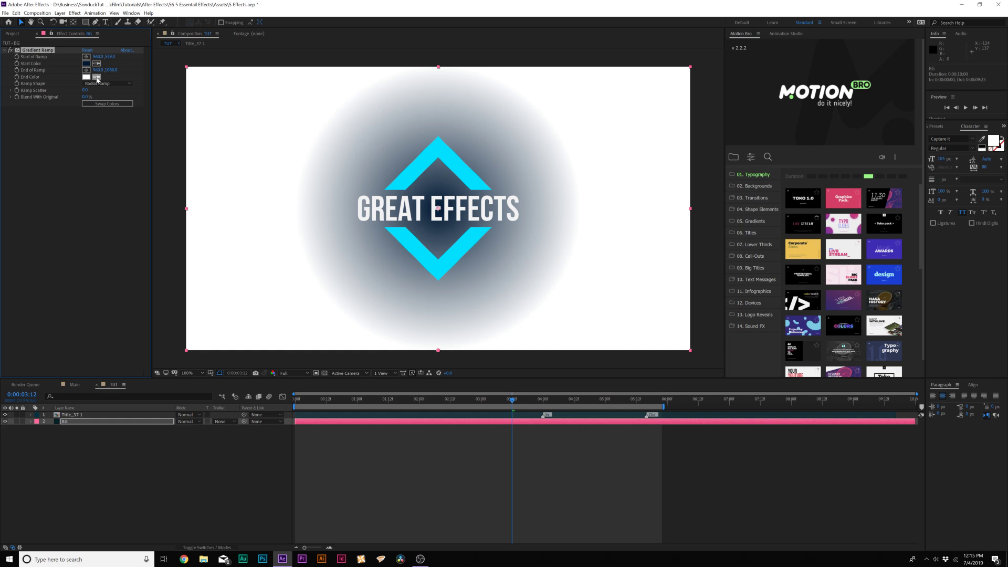
# Set the gradient's End Color to darker navy 001222 and commit the End of Ramp value.
pyautogui.click(97, 77)
pyautogui.click(87, 65)
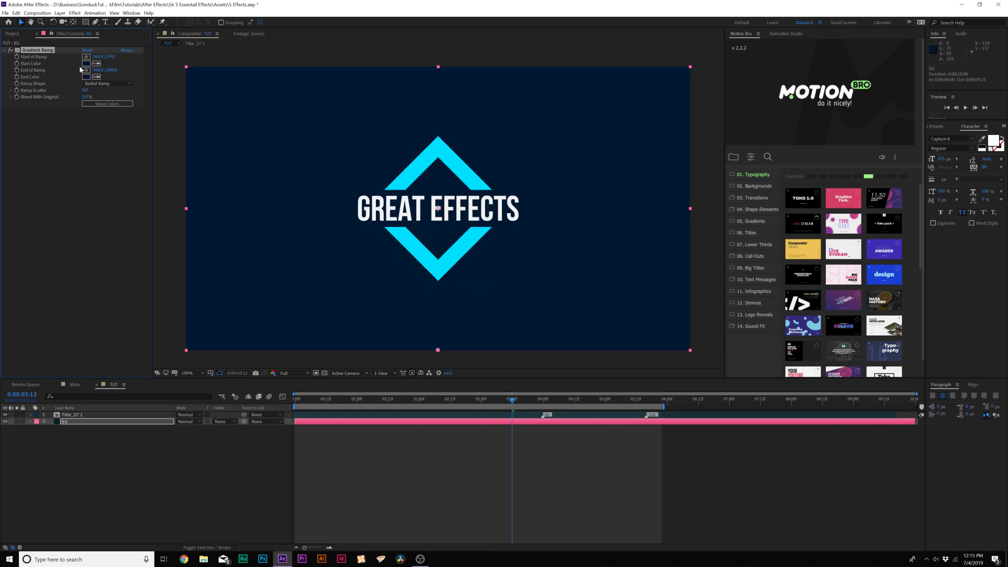
pyautogui.click(86, 77)
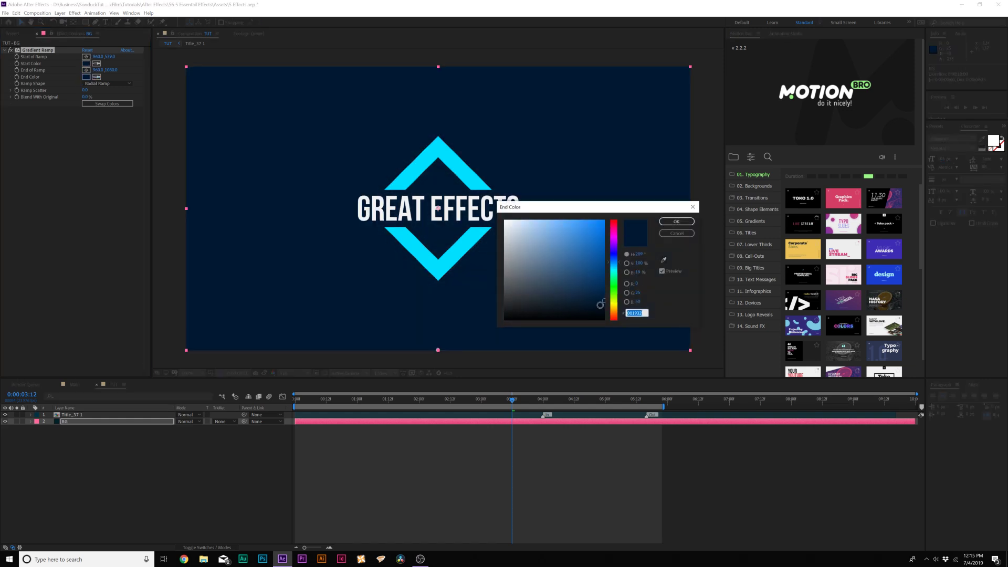
pyautogui.click(604, 306)
pyautogui.press('Return')
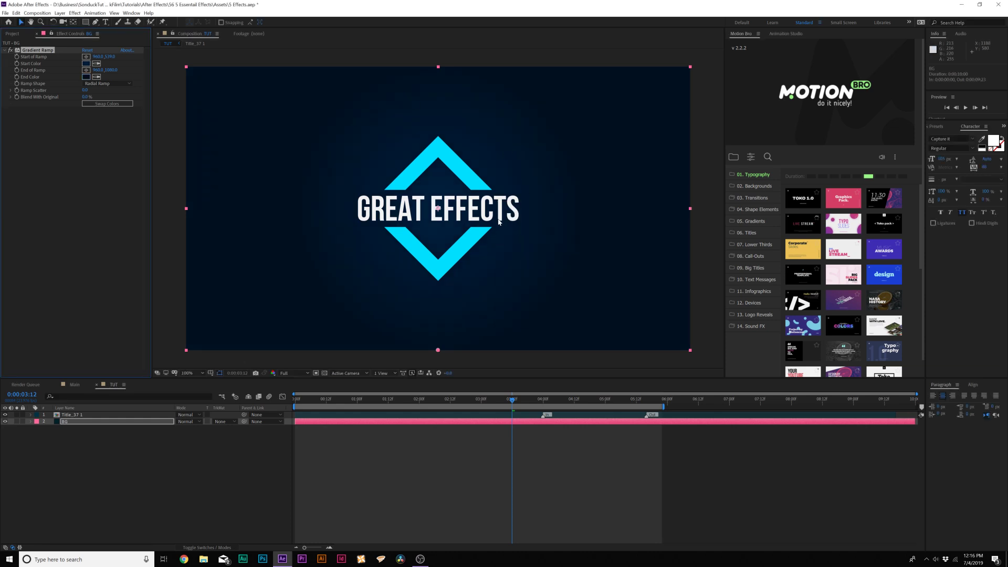
pyautogui.click(111, 70)
pyautogui.press('Return')
# Push the gradient's End of Ramp point below the frame, viewing at 50% zoom.
pyautogui.press(',')
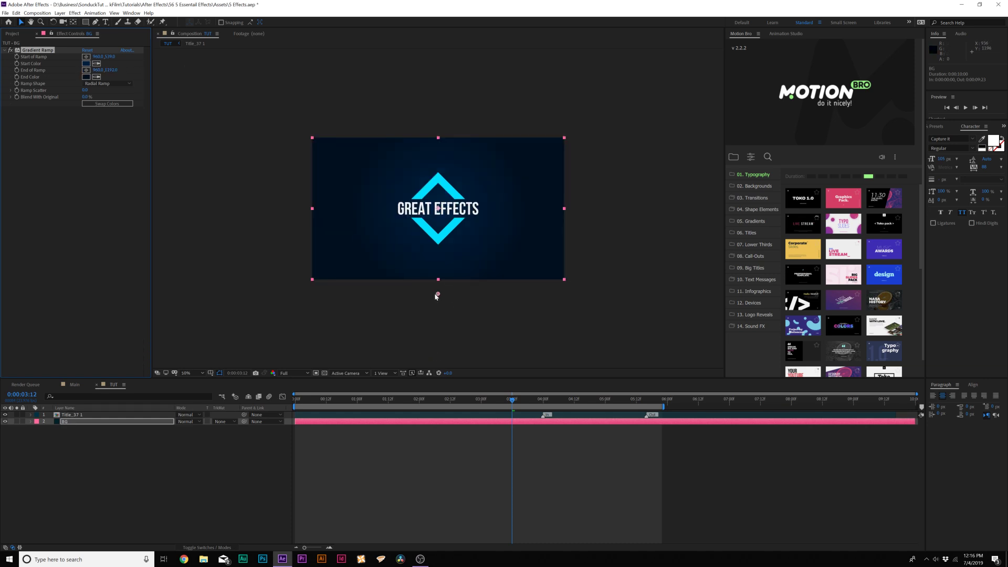
pyautogui.moveTo(438, 294); pyautogui.dragTo(437, 314)
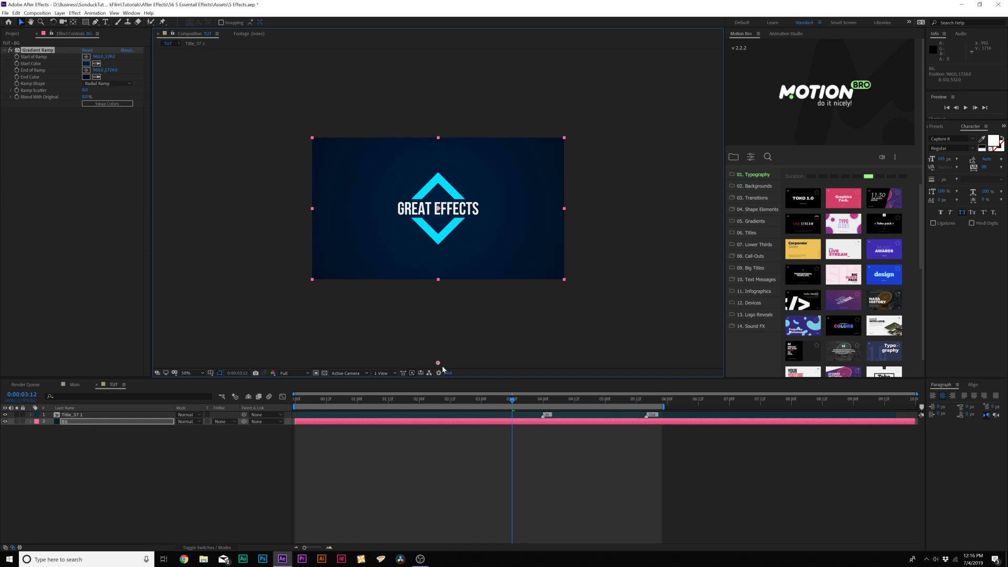
pyautogui.moveTo(442, 367); pyautogui.dragTo(442, 370)
pyautogui.press('.')
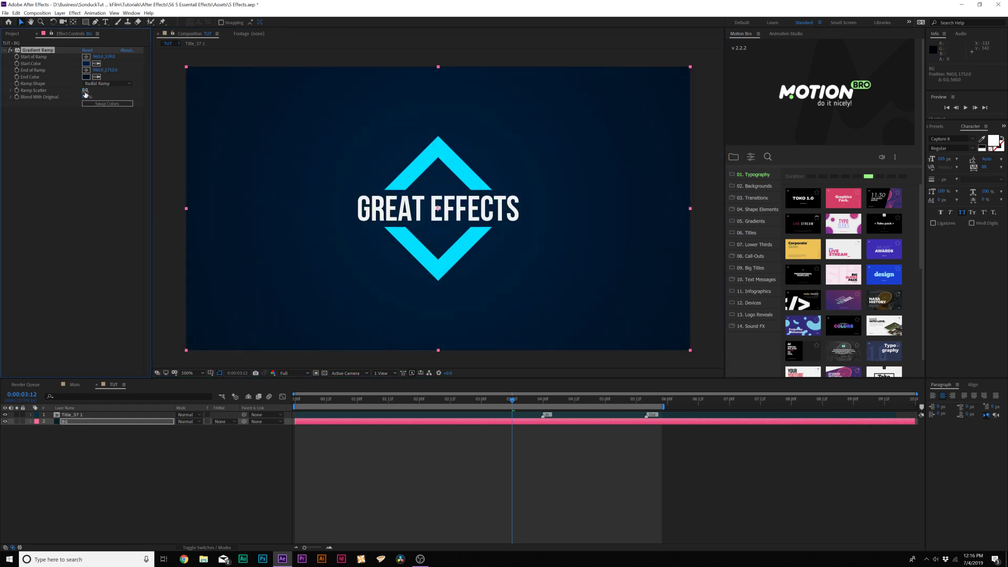
# Increase Ramp Scatter, then toggle the gradient on and off to compare.
pyautogui.moveTo(302, 99); pyautogui.dragTo(305, 138)
pyautogui.click(10, 50)
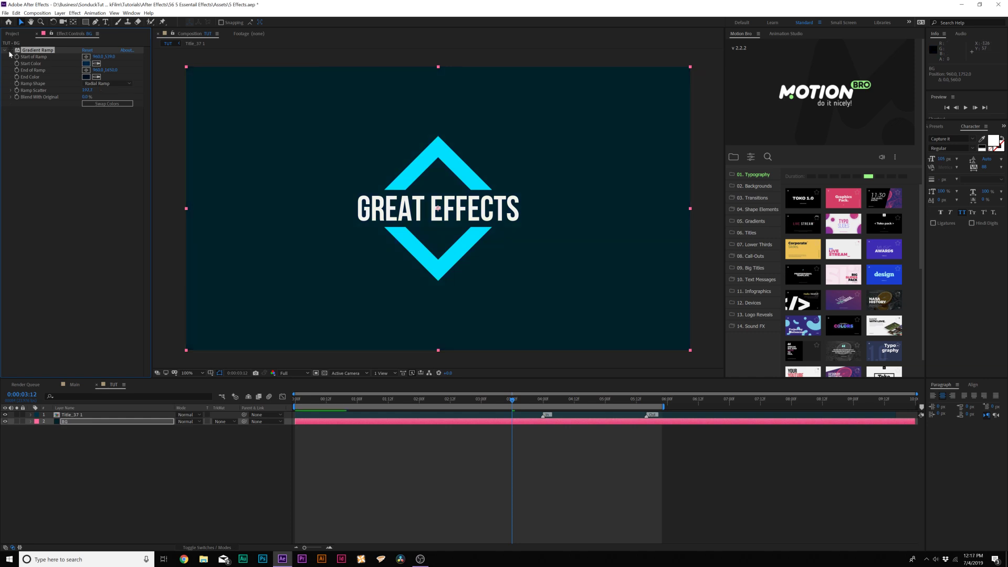
pyautogui.click(10, 50)
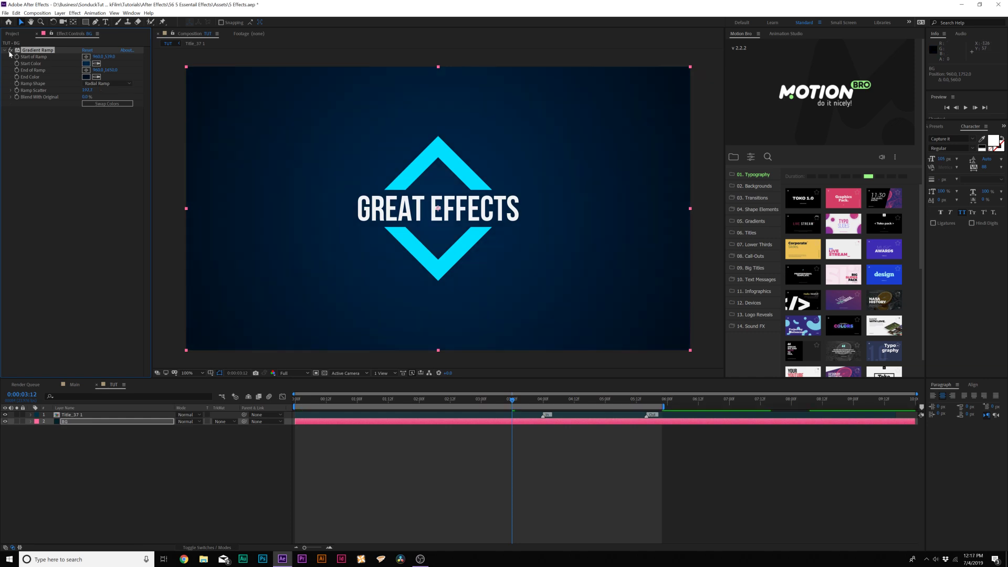
pyautogui.click(10, 51)
pyautogui.click(10, 50)
pyautogui.click(10, 50)
pyautogui.click(10, 50)
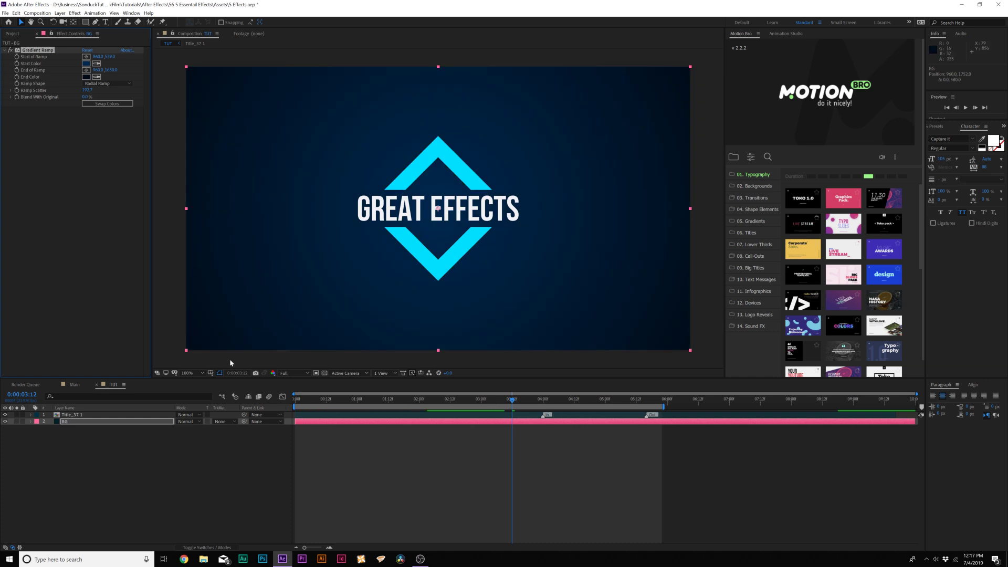
pyautogui.click(230, 360)
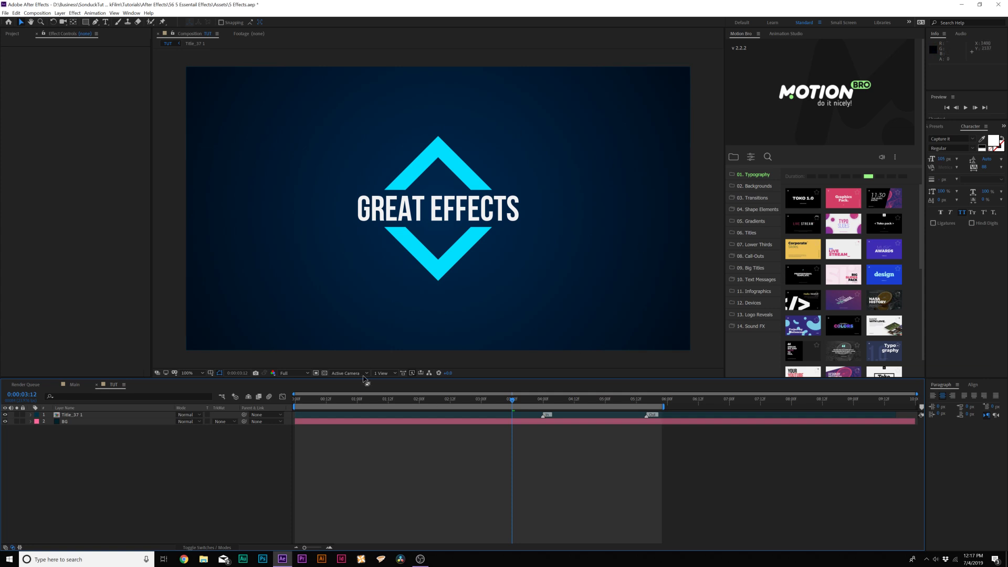
pyautogui.press('.')
pyautogui.press('.')
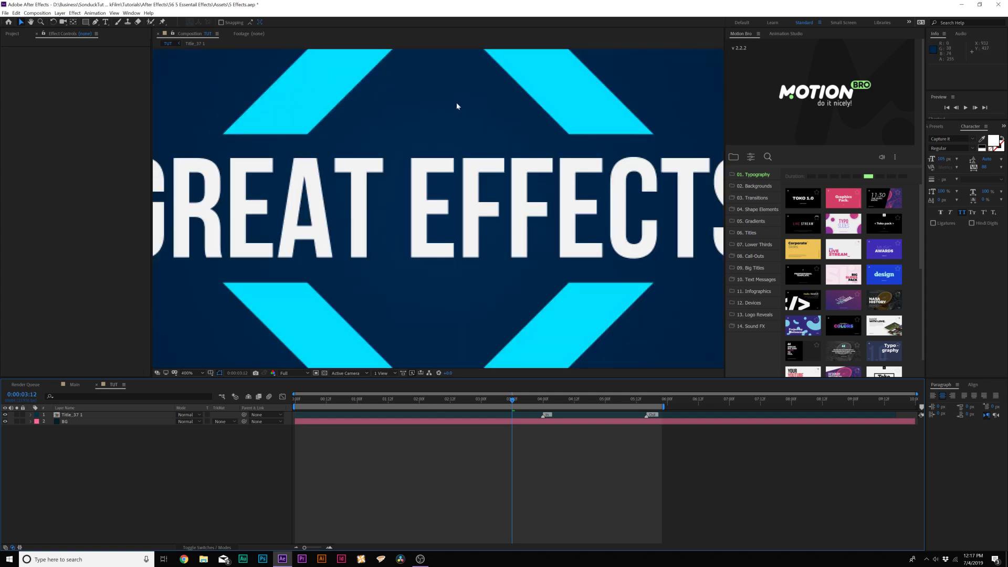
pyautogui.press('space')
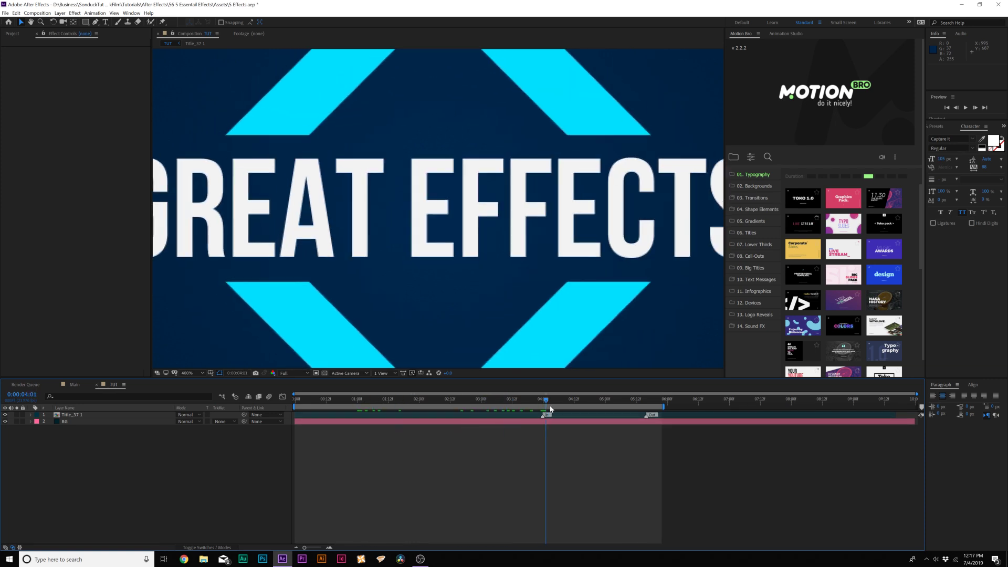
pyautogui.press(',')
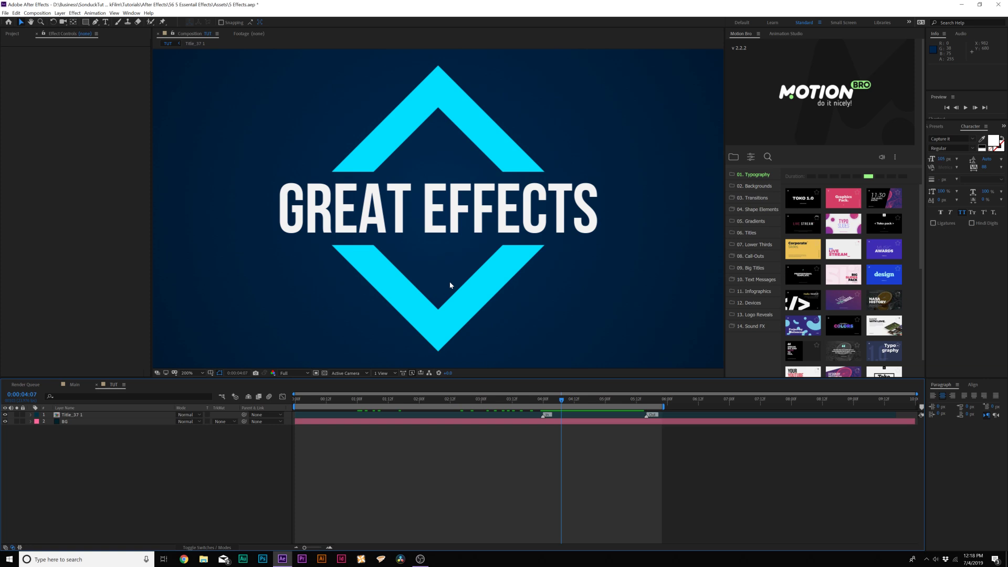
# Add a new adjustment layer named Noise.
pyautogui.click(60, 12)
pyautogui.moveTo(62, 22)
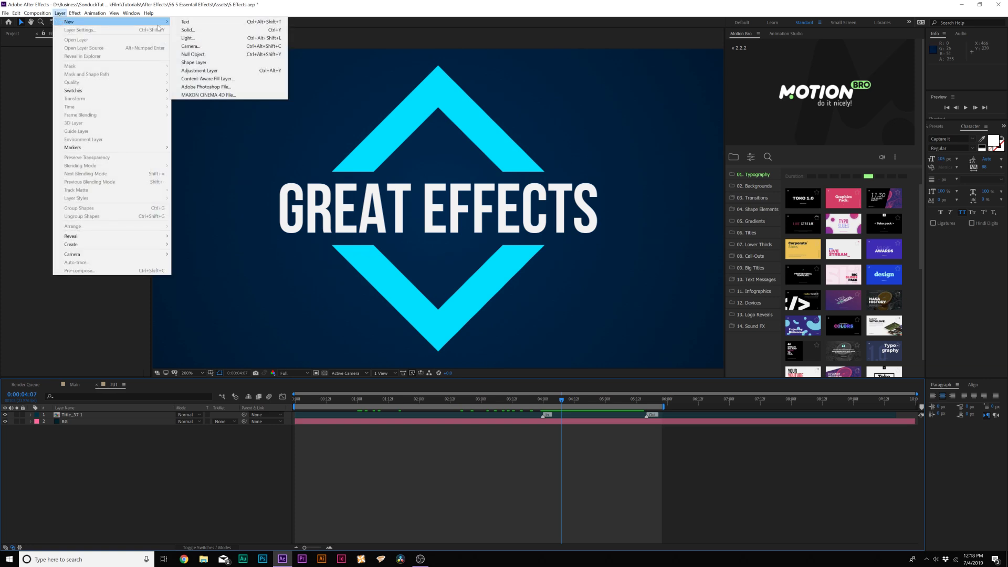
pyautogui.click(217, 69)
pyautogui.press('Return')
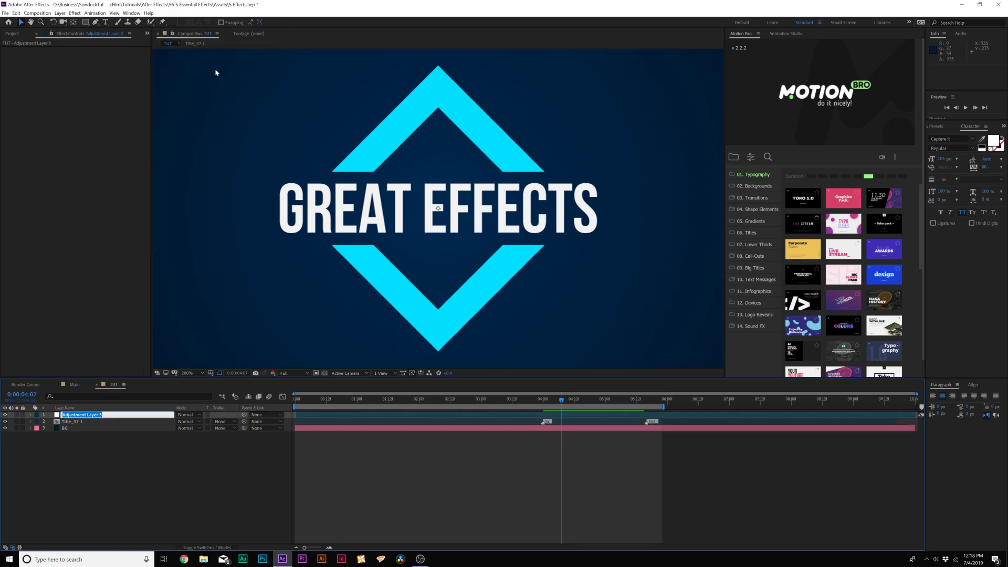
pyautogui.write('Noise')
pyautogui.press('Return')
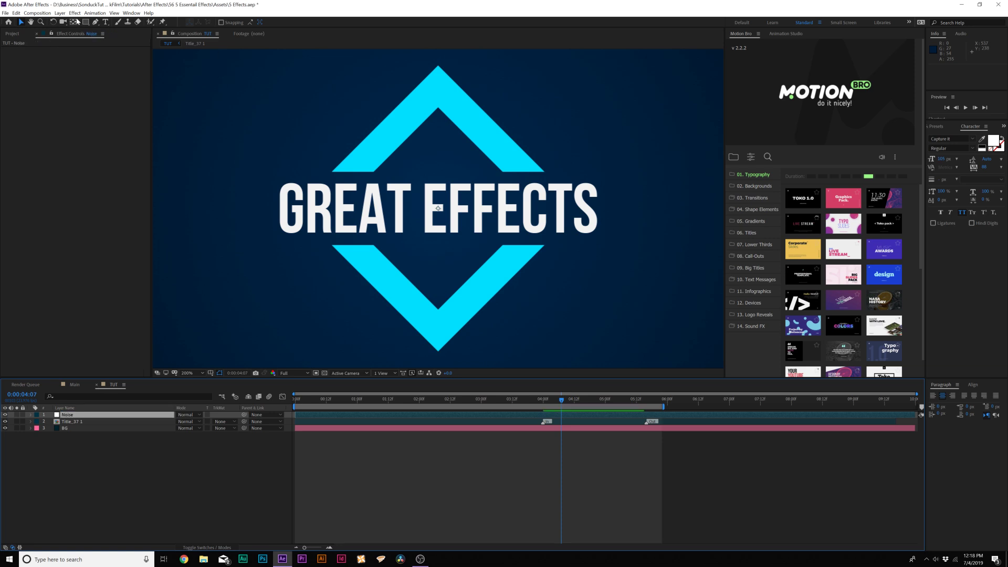
# Apply the Noise effect to the Noise layer with Amount of Noise 7%.
pyautogui.click(74, 12)
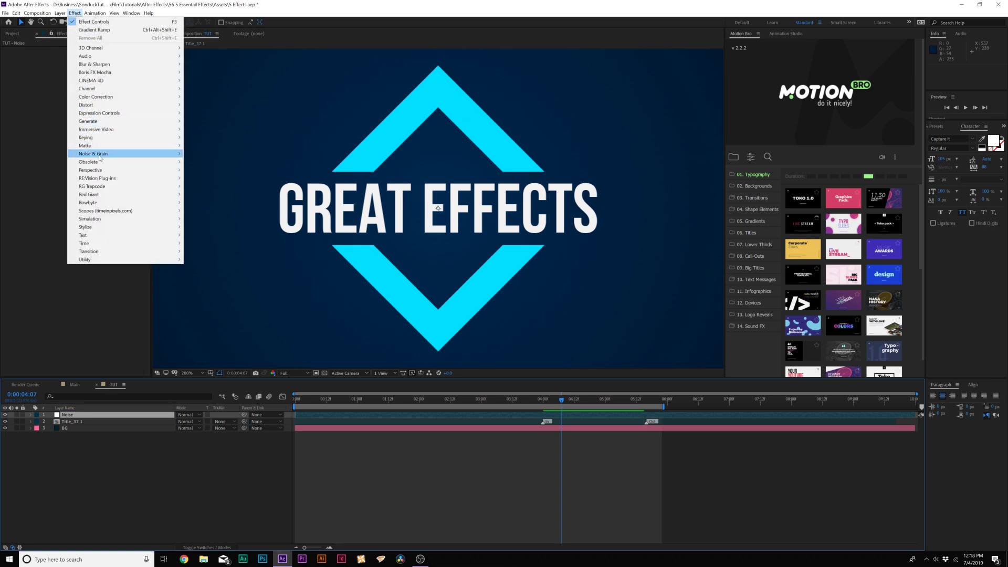
pyautogui.moveTo(131, 153)
pyautogui.click(210, 195)
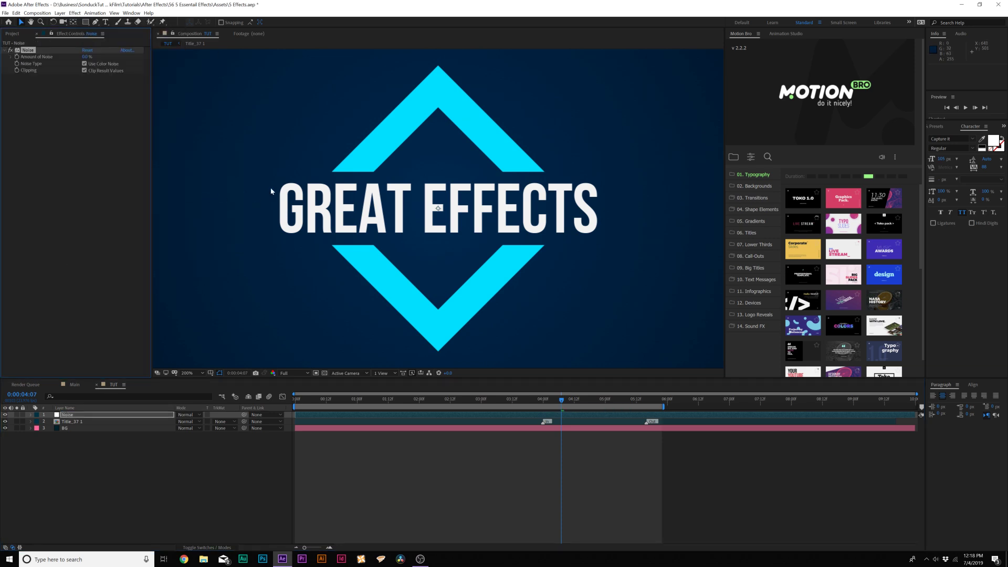
pyautogui.click(87, 57)
pyautogui.write('7')
pyautogui.press('Return')
# Preview the animation, then toggle the Noise effect mid-animation to compare the look.
pyautogui.scroll(-2, 366, 348)
pyautogui.press('space')
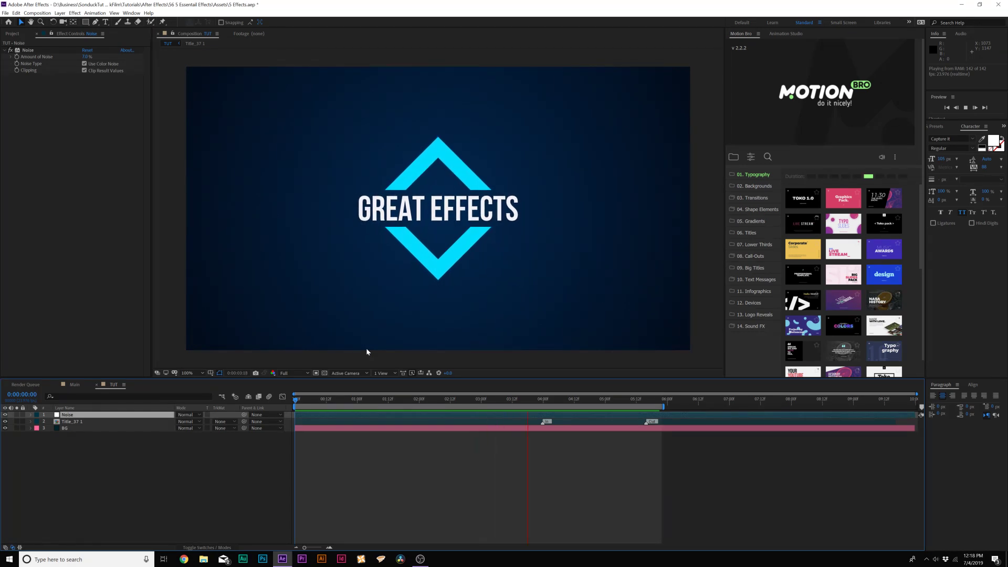
pyautogui.press('space')
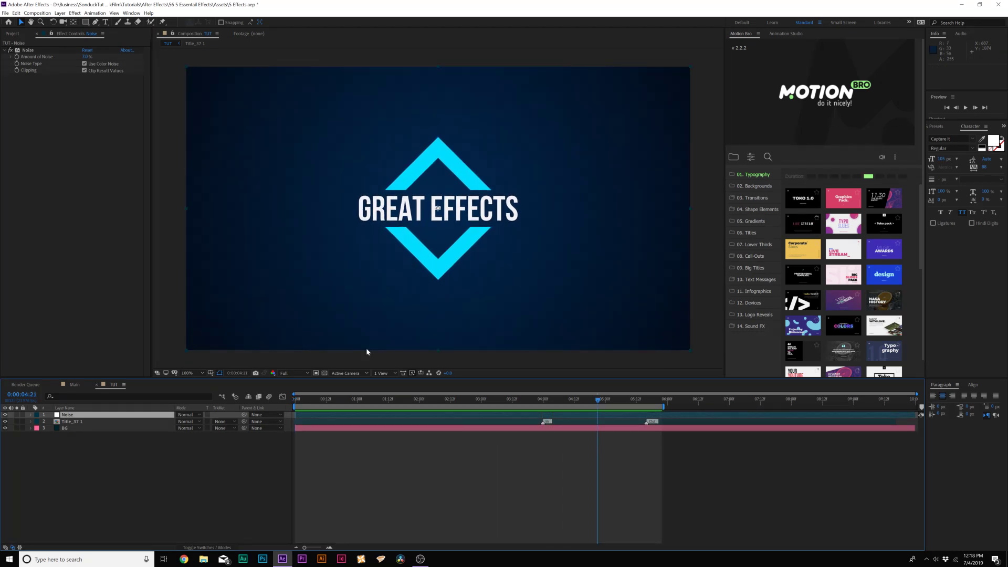
pyautogui.moveTo(597, 401)
pyautogui.mouseDown()
pyautogui.moveTo(408, 406)
pyautogui.moveTo(593, 406)
pyautogui.mouseUp()
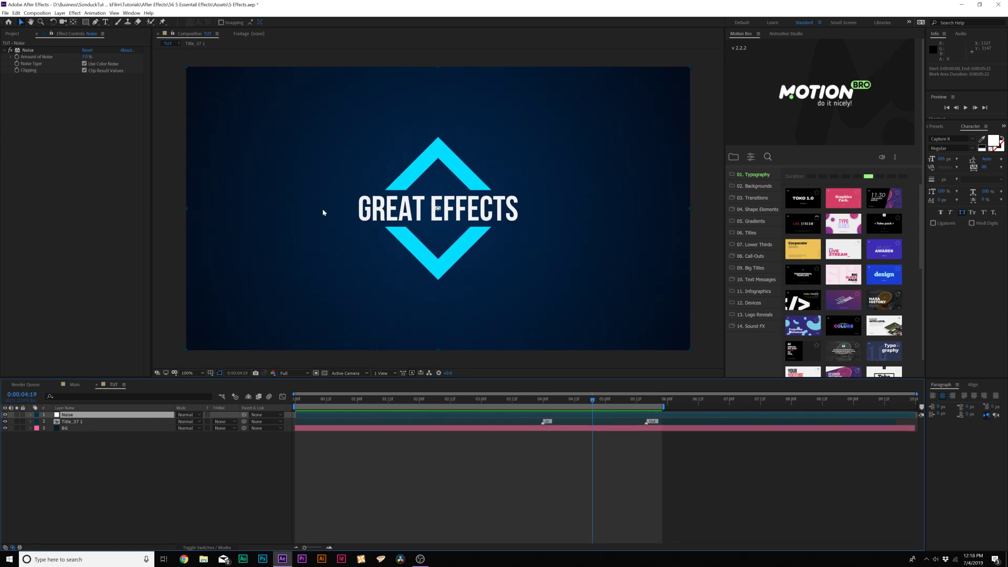
pyautogui.click(11, 51)
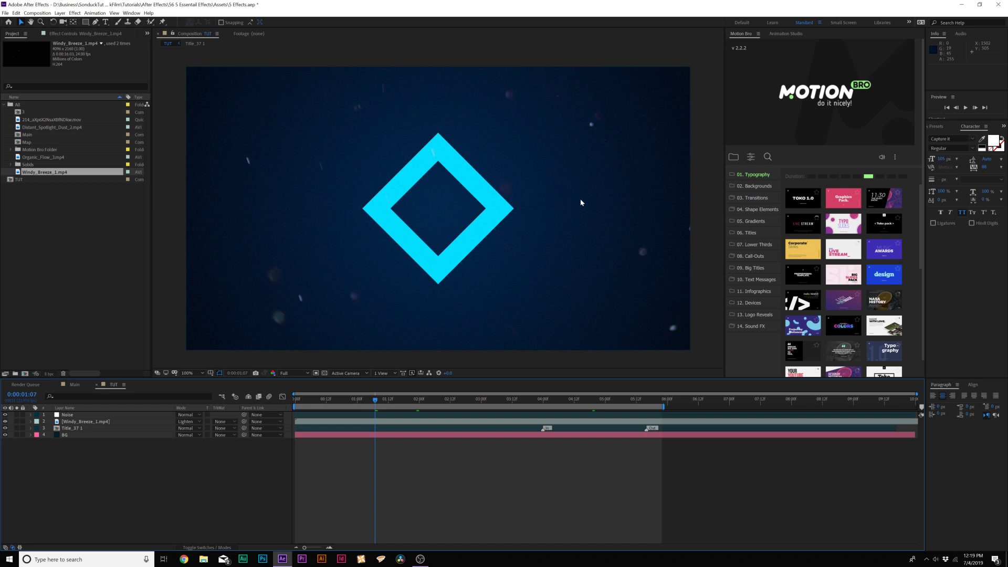
# Create a new adjustment layer at the top named Blur.
pyautogui.hotkey('ctrl', 'alt', 'y')
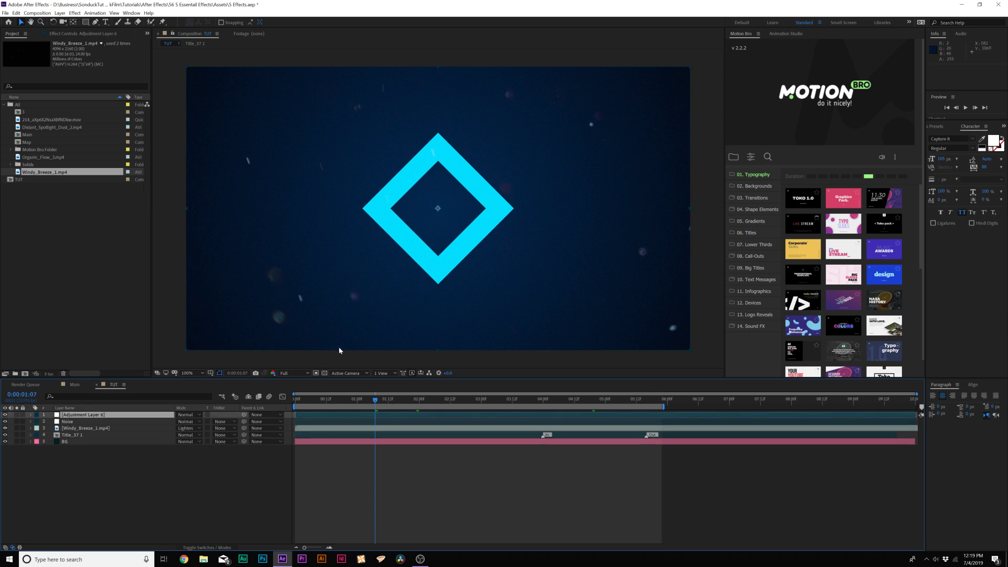
pyautogui.press('Return')
pyautogui.write('B')
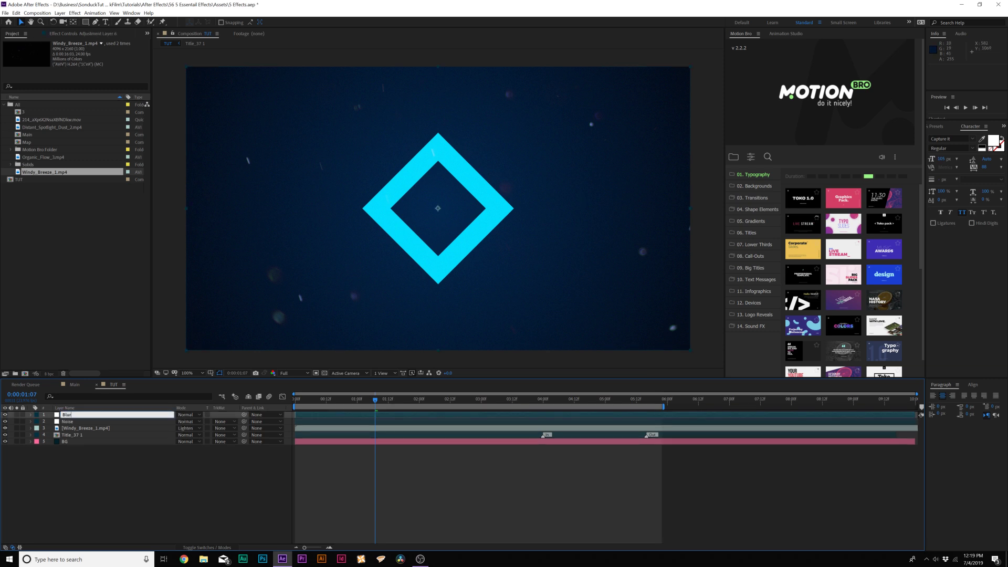
pyautogui.write('lur')
pyautogui.press('Return')
# Apply Camera Lens Blur to the Blur layer with Blur Radius about 61.
pyautogui.click(75, 13)
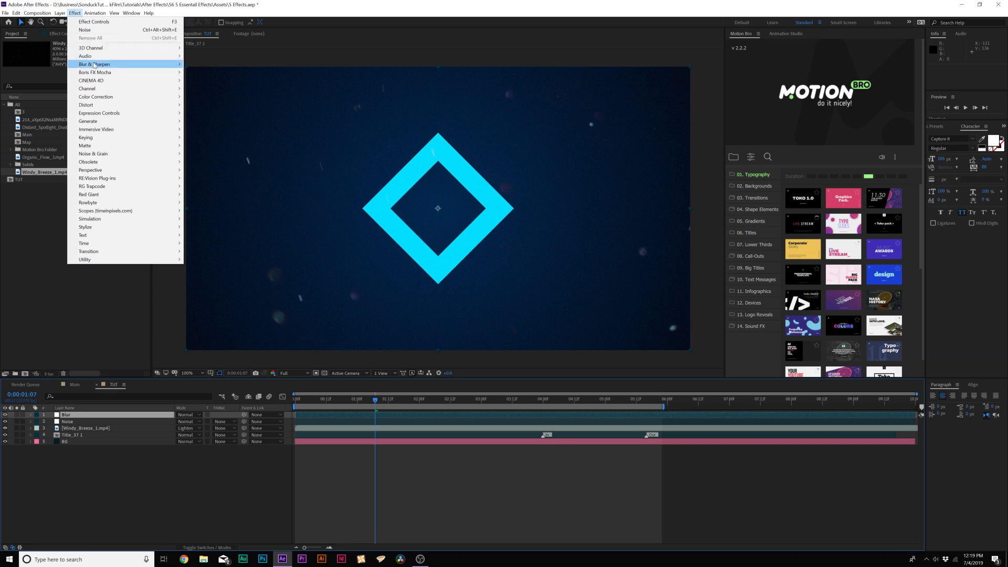
pyautogui.moveTo(131, 64)
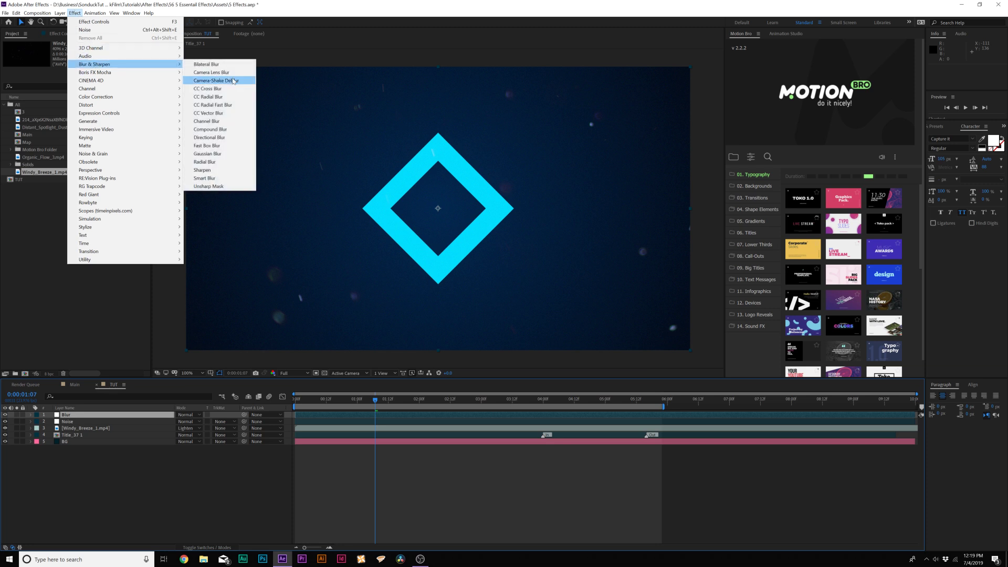
pyautogui.click(209, 72)
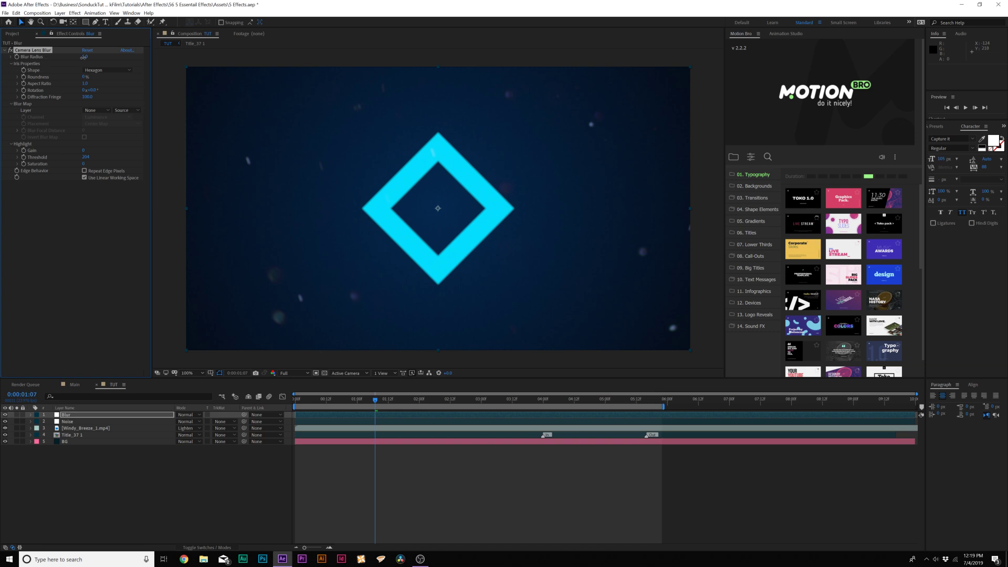
pyautogui.moveTo(184, 63); pyautogui.dragTo(110, 60)
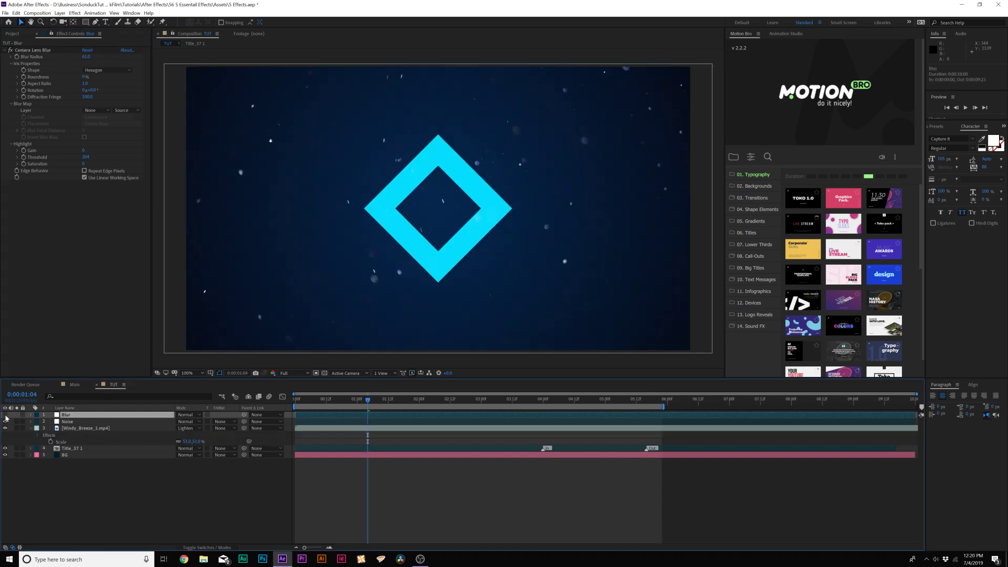
pyautogui.click(5, 415)
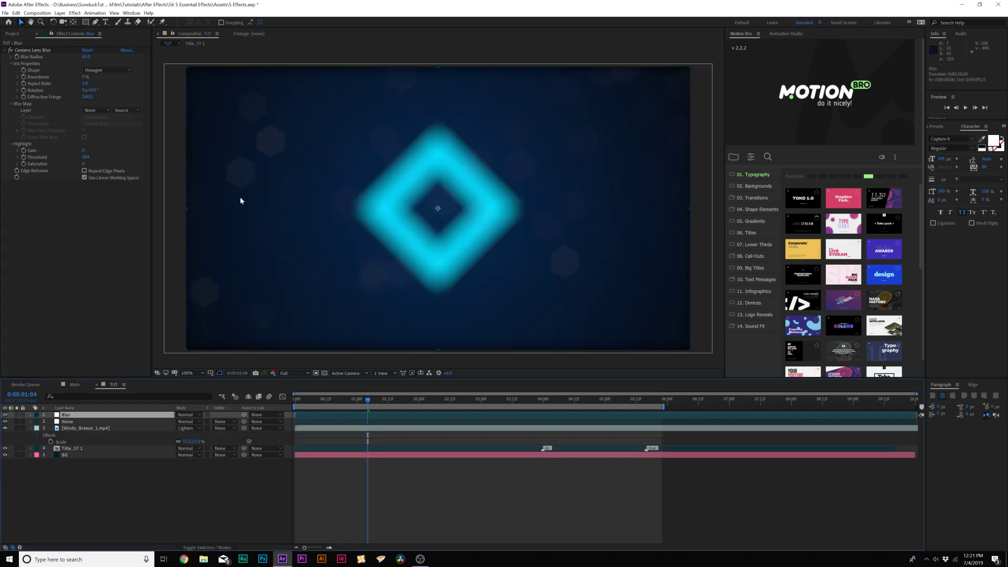
# Make the lens blur iris an Octagon with about 75% roundness.
pyautogui.click(105, 69)
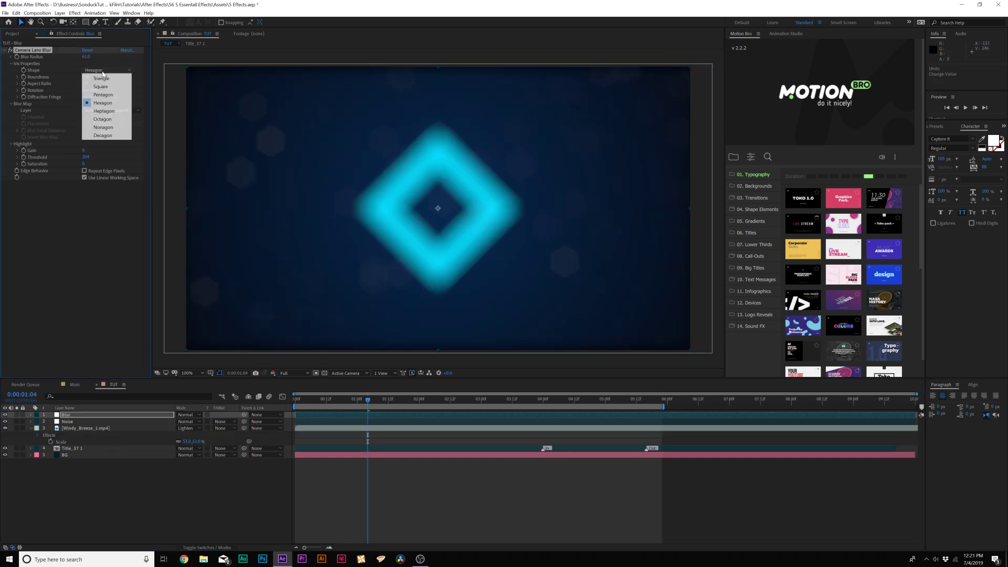
pyautogui.click(106, 120)
pyautogui.moveTo(89, 77); pyautogui.dragTo(125, 77)
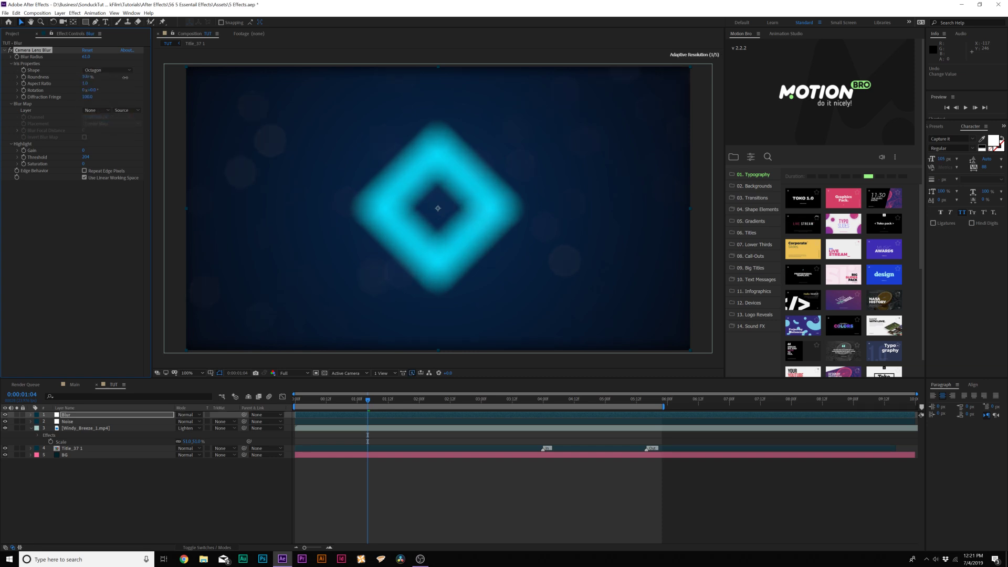
# Keyframe Blur Radius at 33 on frame 0, move to about 0:00:01:23, and enable Repeat Edge Pixels.
pyautogui.hotkey('ctrl', 'z')
pyautogui.press('Home')
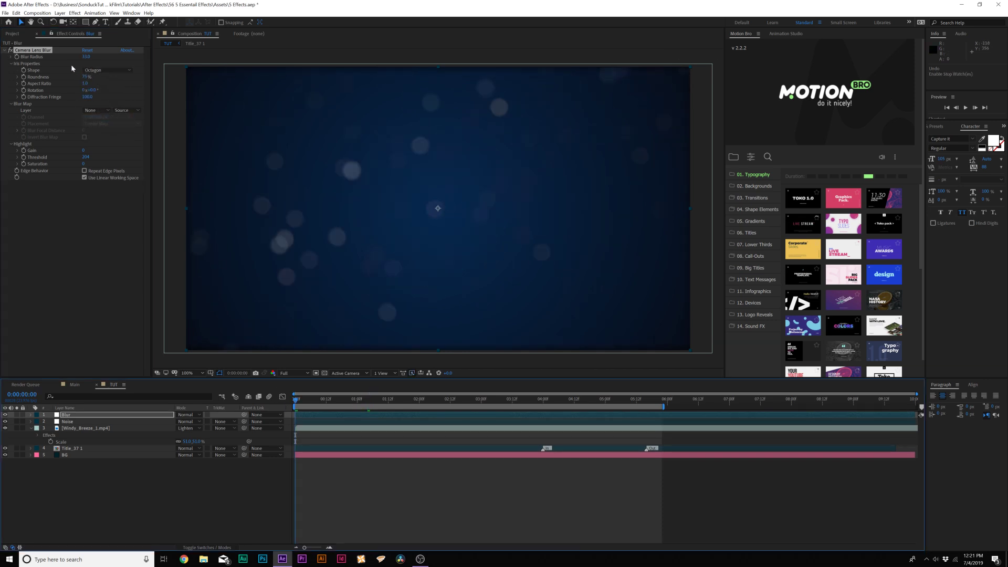
pyautogui.click(85, 57)
pyautogui.click(46, 61)
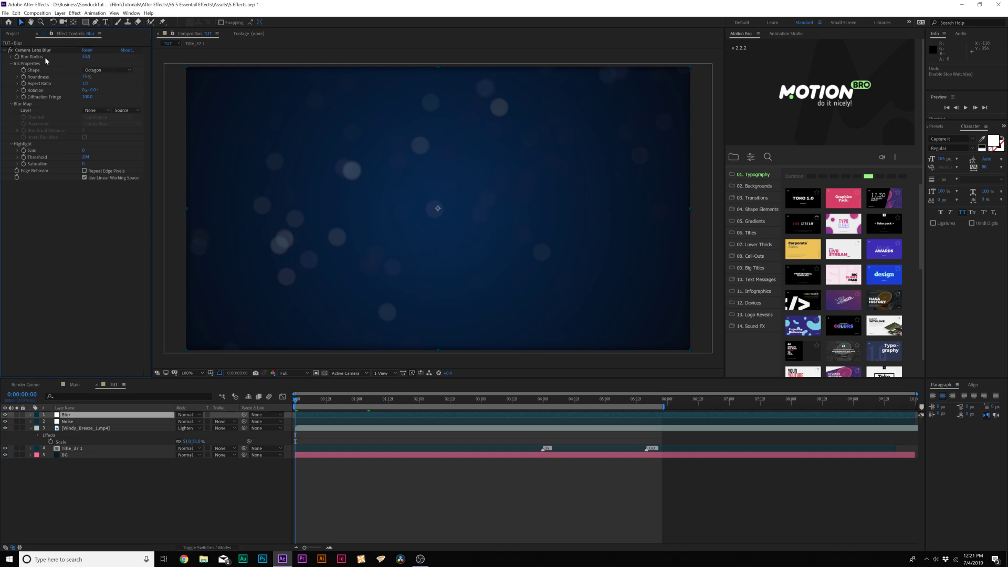
pyautogui.click(17, 56)
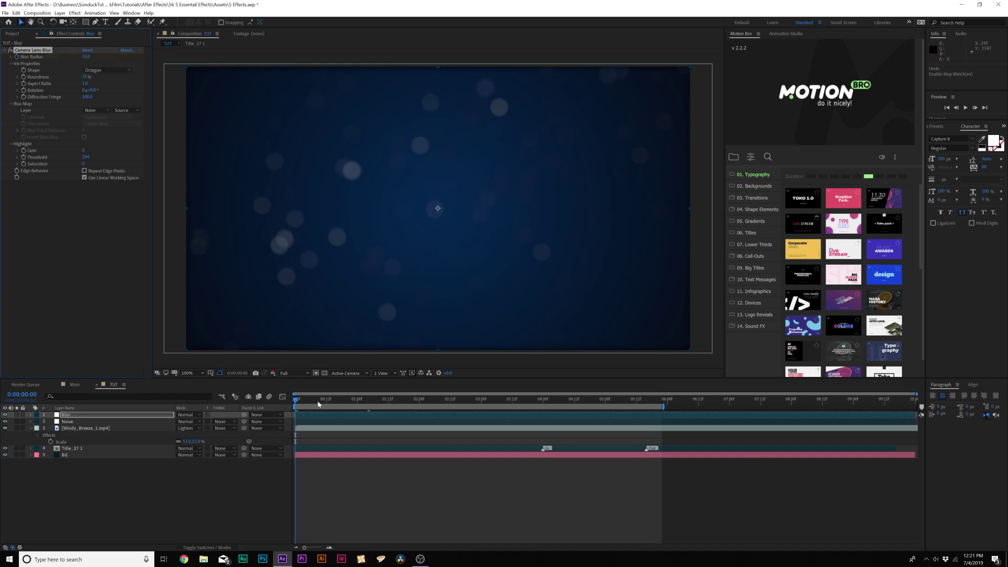
pyautogui.moveTo(318, 403); pyautogui.dragTo(416, 404)
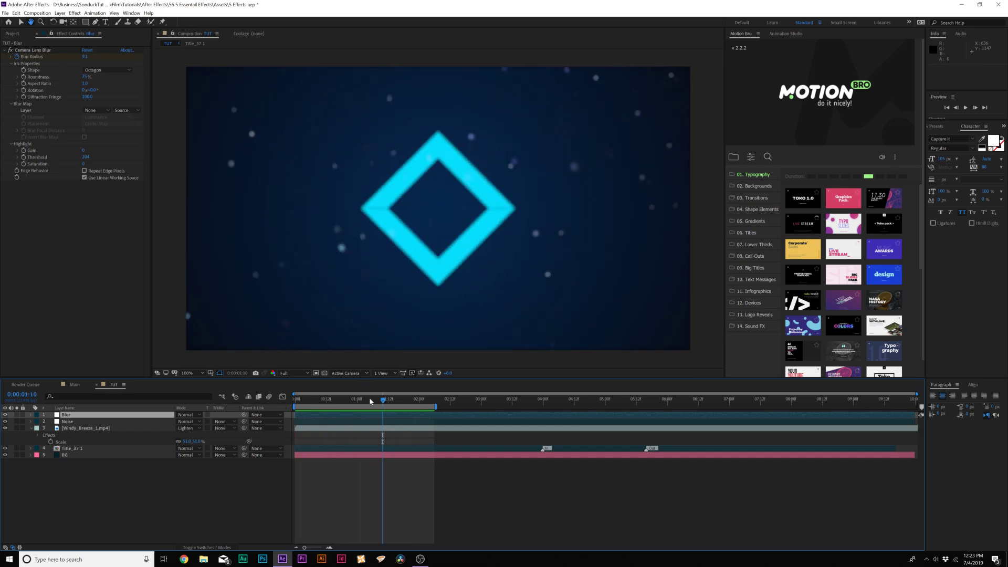
pyautogui.click(87, 174)
pyautogui.click(84, 172)
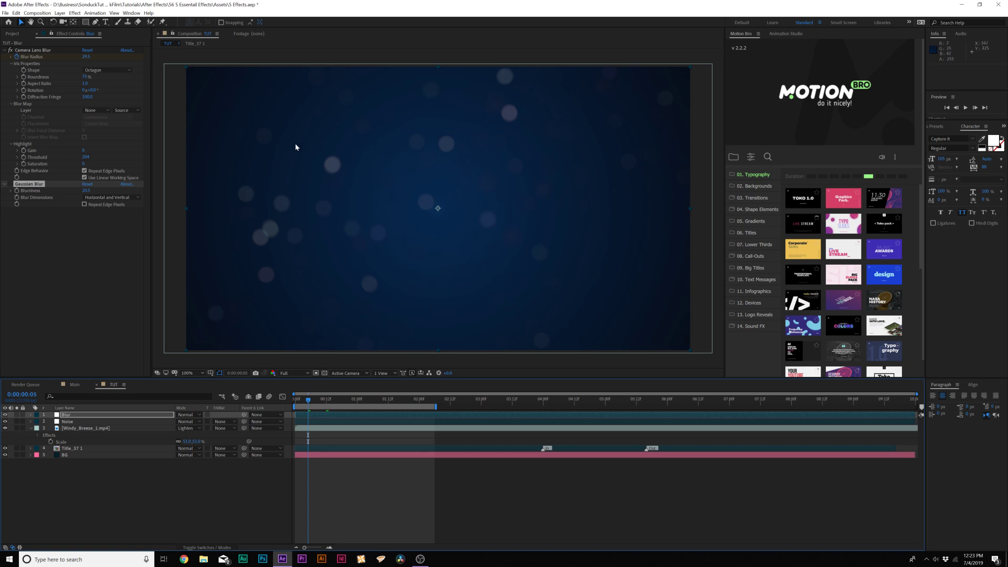
pyautogui.click(10, 50)
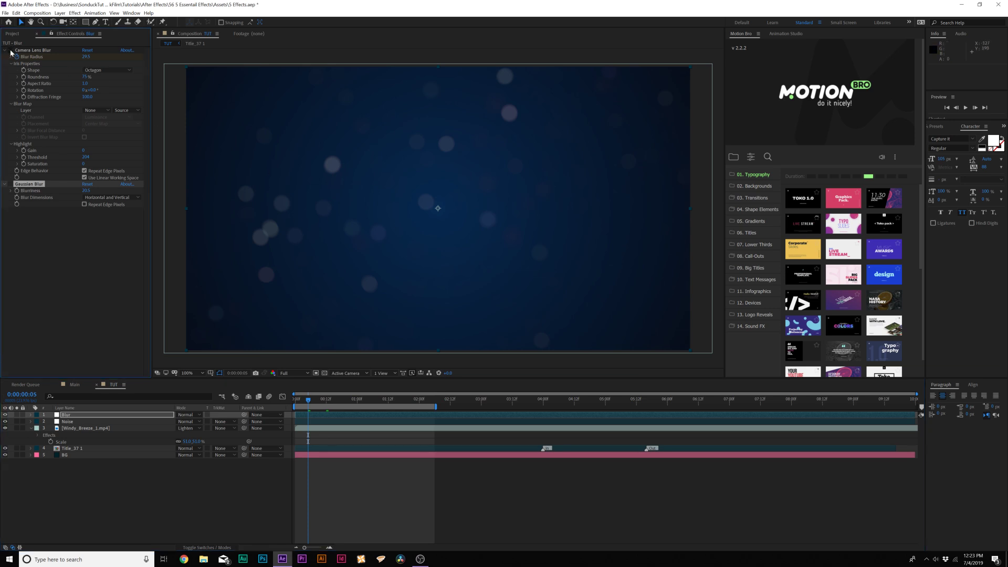
pyautogui.click(10, 184)
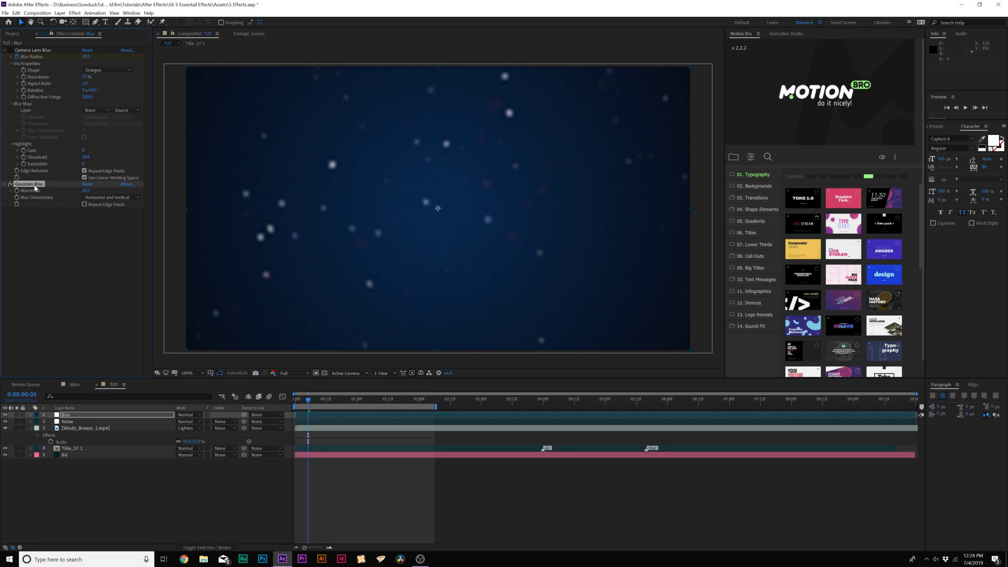
pyautogui.press('Delete')
pyautogui.click(10, 50)
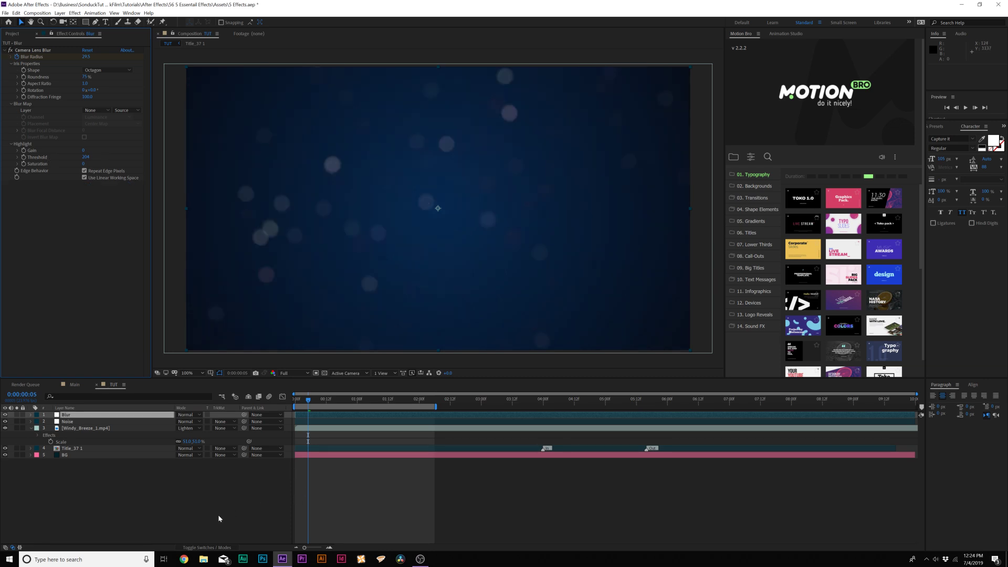
pyautogui.click(190, 506)
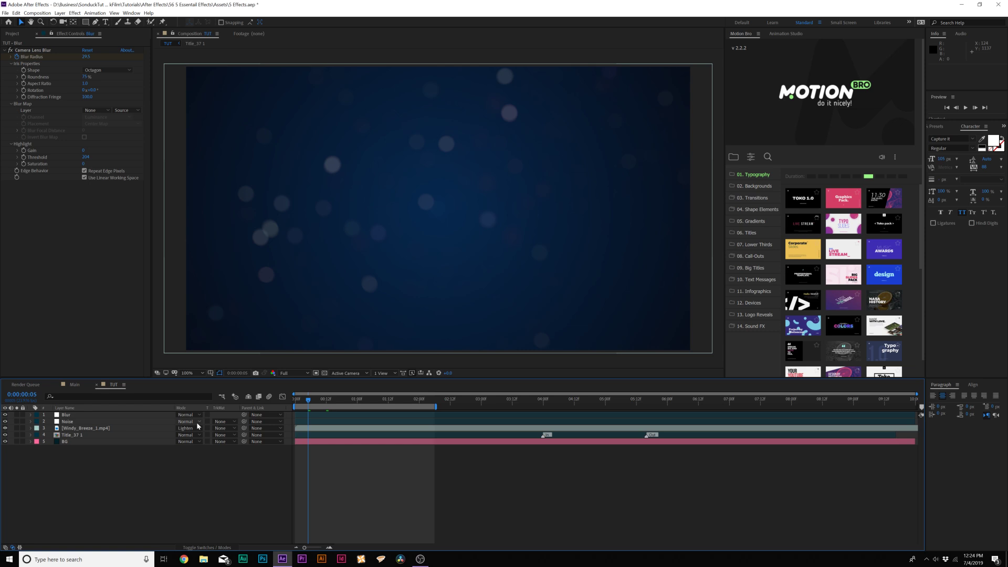
pyautogui.click(355, 399)
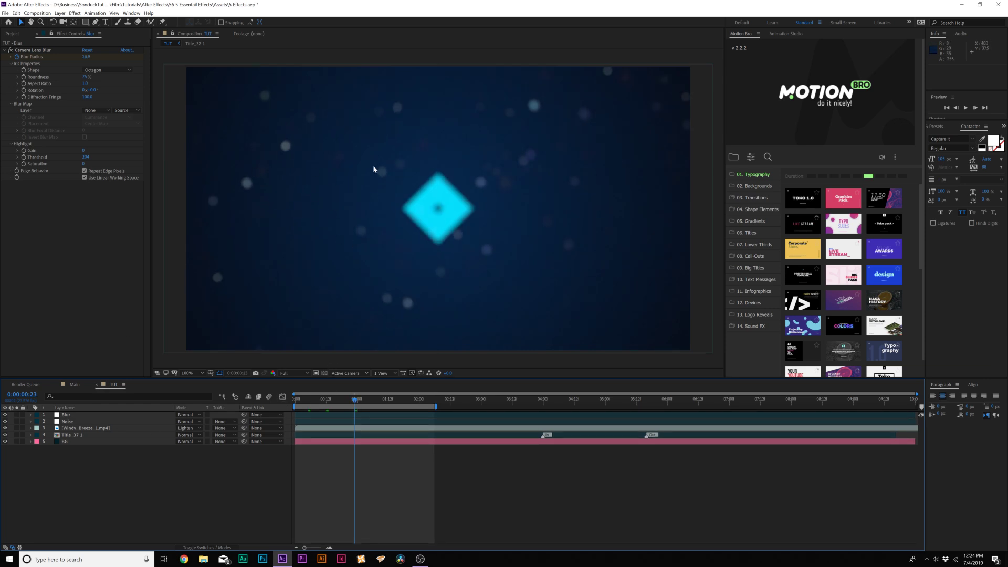
# Create a new solid layer named Fractual on top of the stack.
pyautogui.click(60, 13)
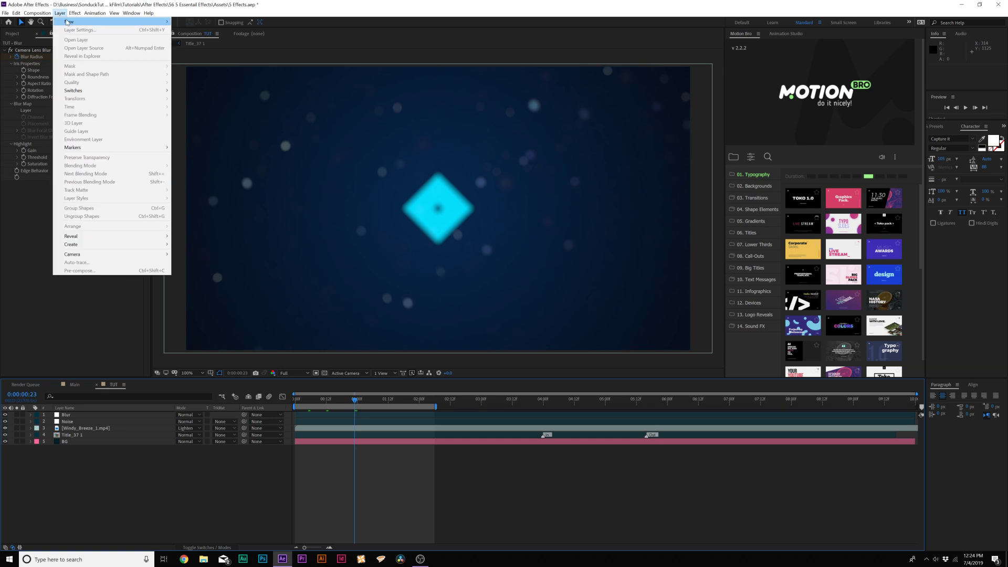
pyautogui.moveTo(112, 22)
pyautogui.click(187, 30)
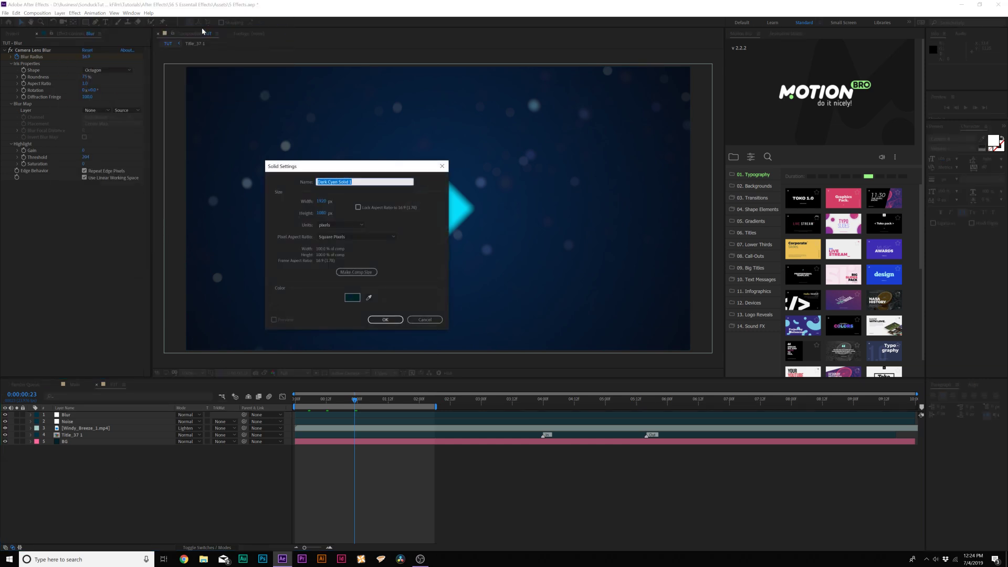
pyautogui.write('Fractual')
pyautogui.press('Return')
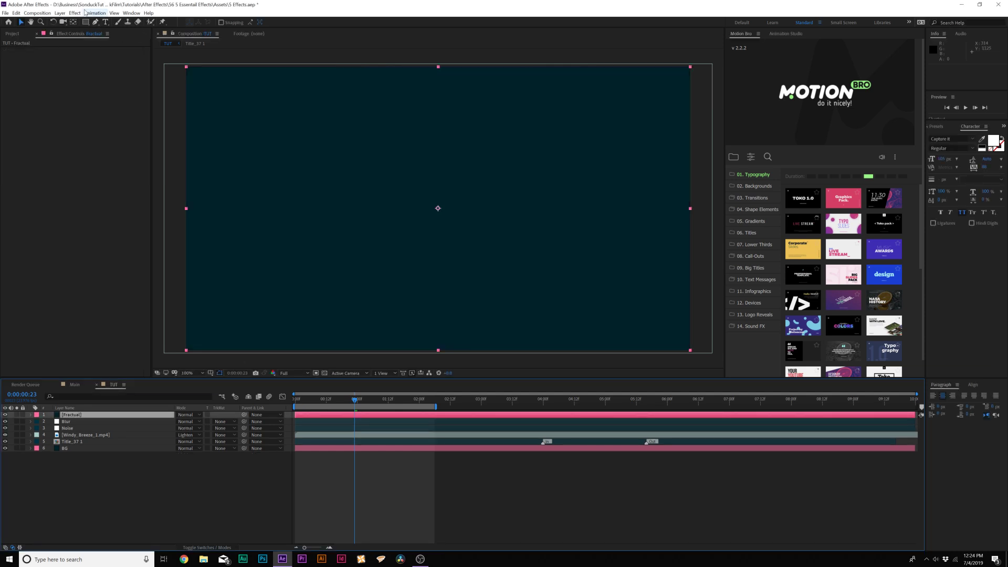
pyautogui.click(74, 14)
# Apply Fractal Noise with Max fractal type, Block noise, contrast about 216 and brightness about -160.
pyautogui.moveTo(121, 153)
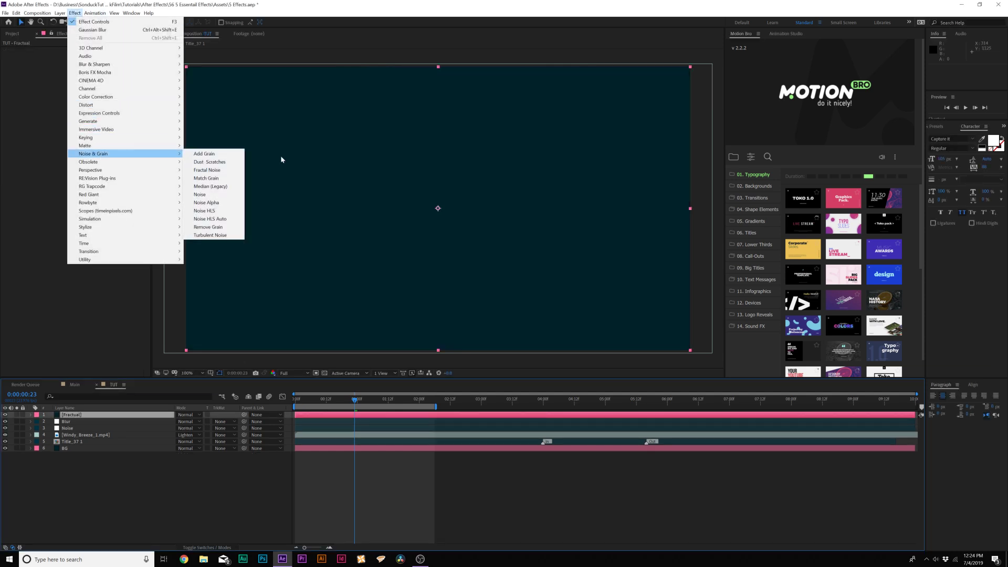
pyautogui.click(210, 170)
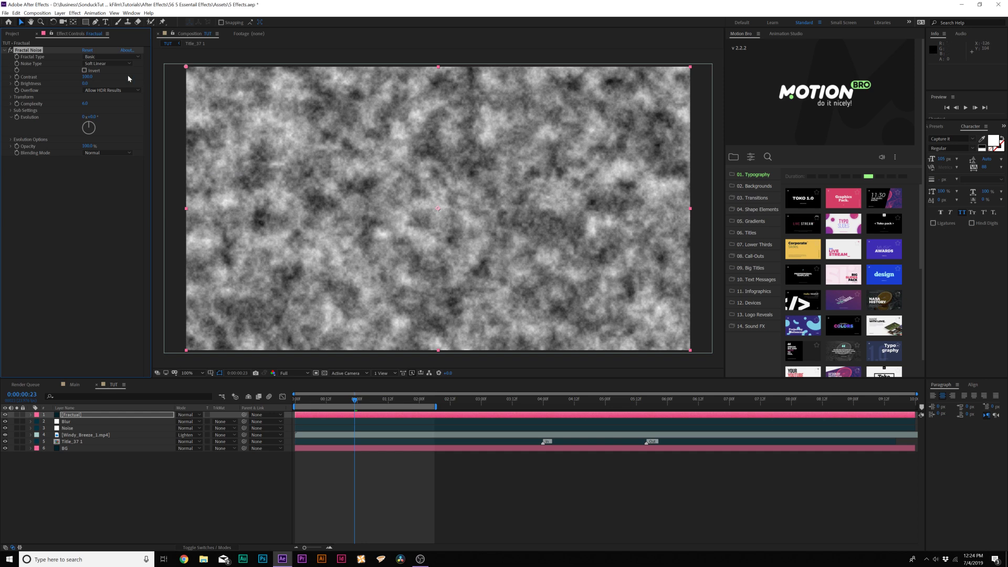
pyautogui.click(104, 58)
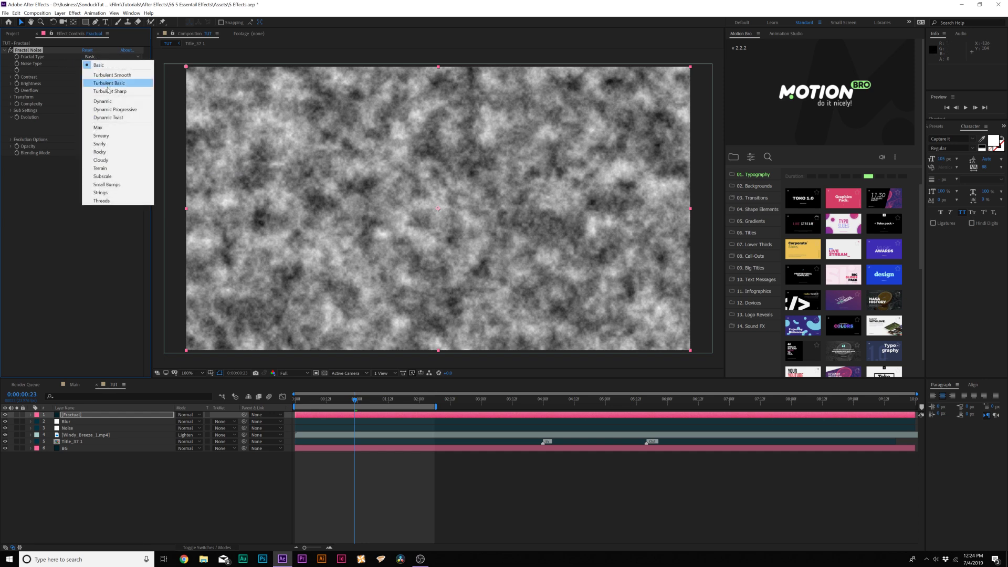
pyautogui.click(105, 128)
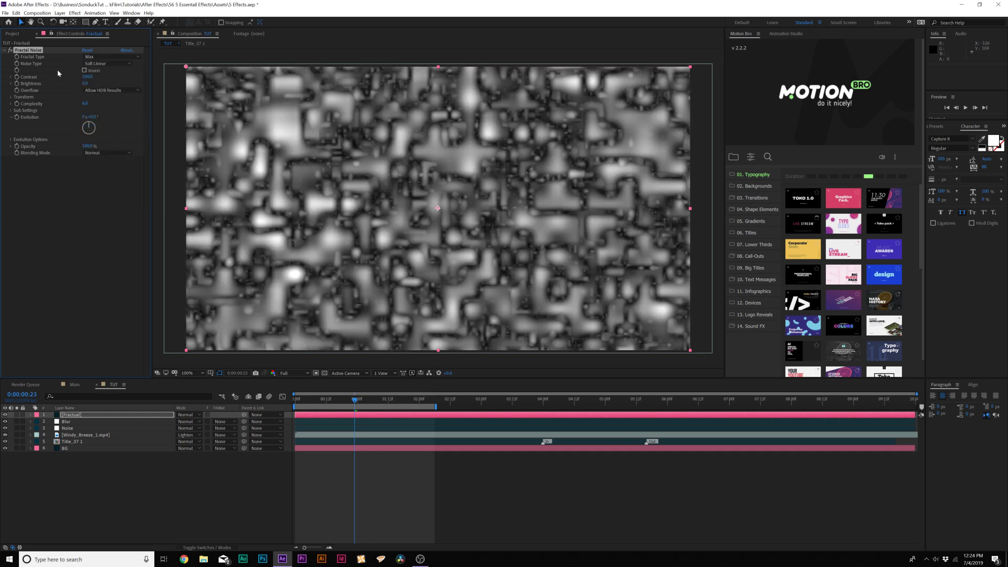
pyautogui.click(105, 64)
pyautogui.click(101, 67)
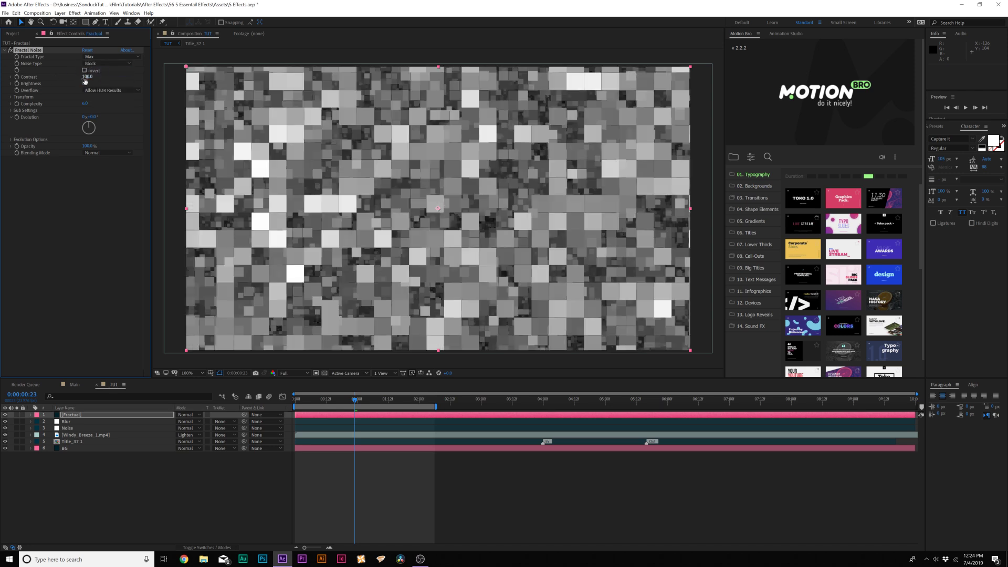
pyautogui.moveTo(87, 77); pyautogui.dragTo(173, 83)
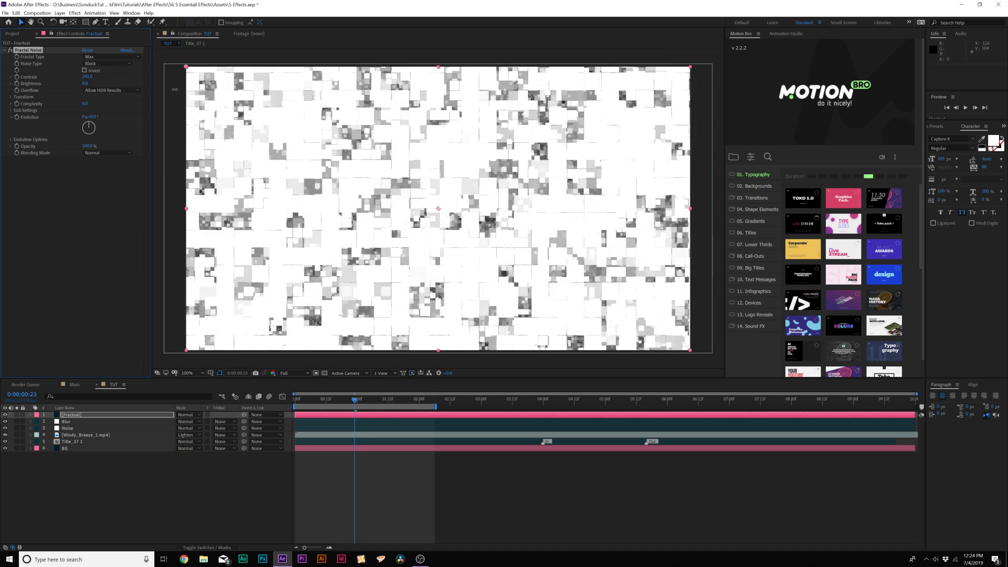
pyautogui.moveTo(65, 85); pyautogui.dragTo(28, 89)
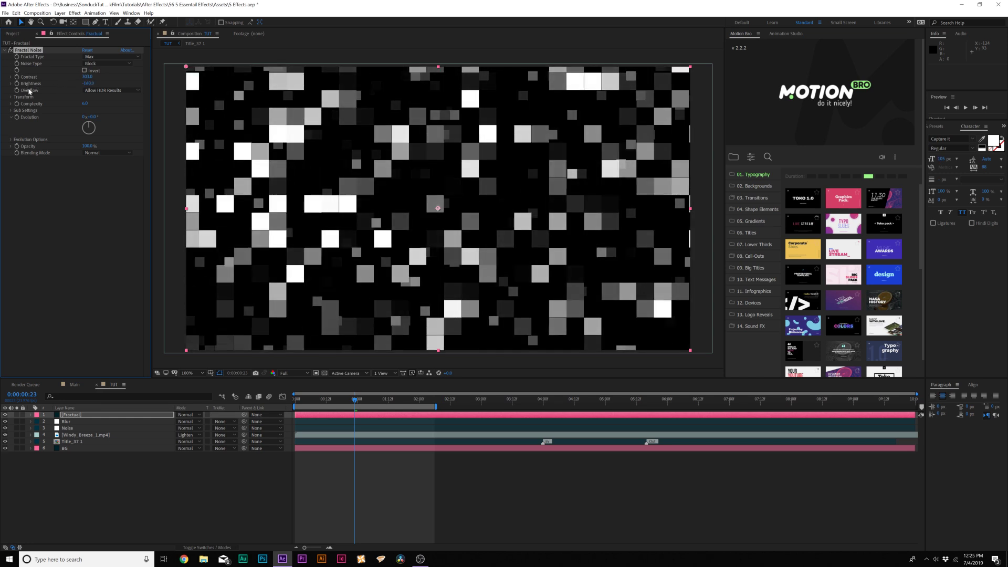
# Turn off Uniform Scaling and set Scale Width 1270 and Scale Height 62.6.
pyautogui.click(11, 98)
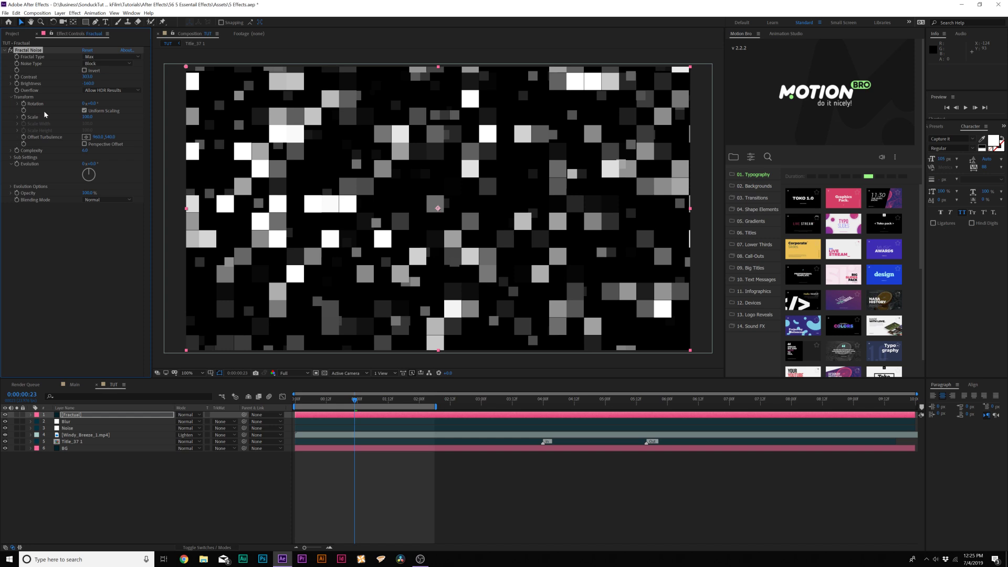
pyautogui.click(84, 111)
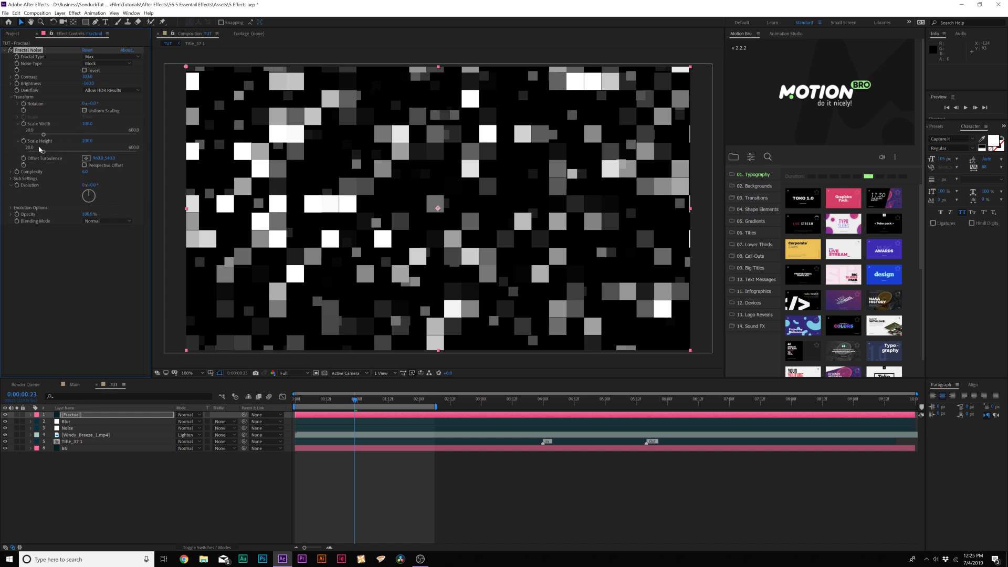
pyautogui.moveTo(87, 124); pyautogui.dragTo(133, 129)
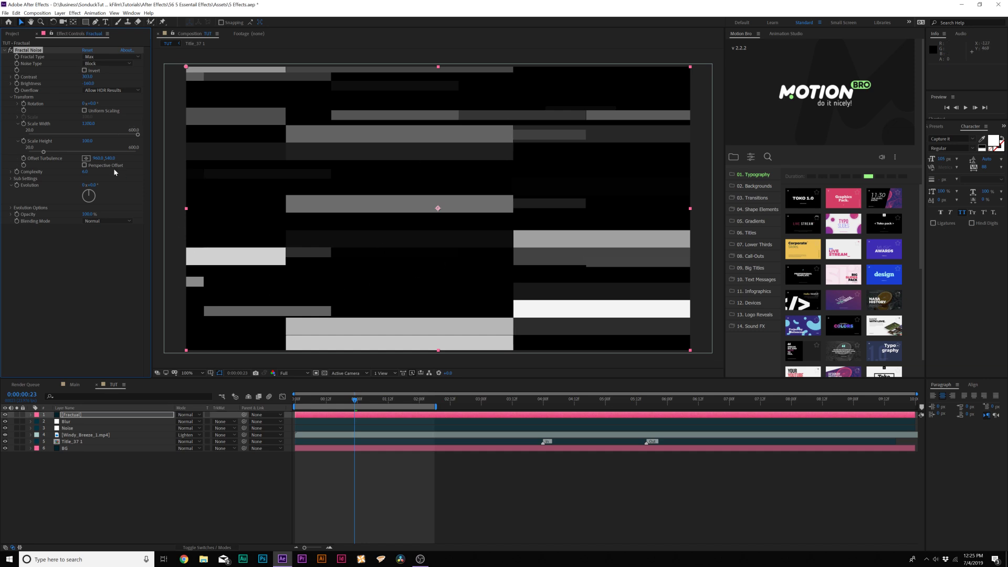
pyautogui.moveTo(46, 152); pyautogui.dragTo(37, 152)
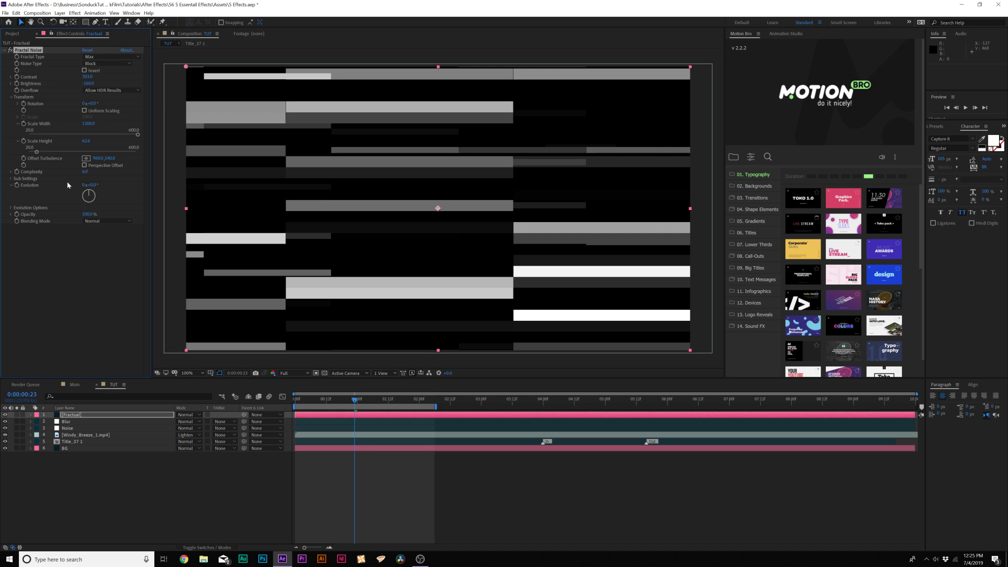
pyautogui.press('Home')
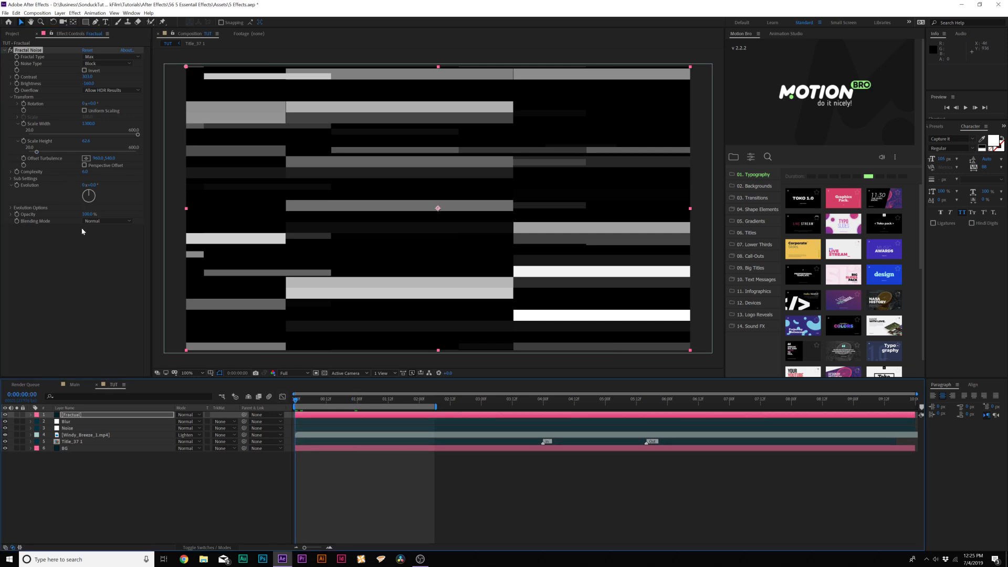
# Expand the Evolution Options and move the current time forward to 6 seconds.
pyautogui.click(11, 208)
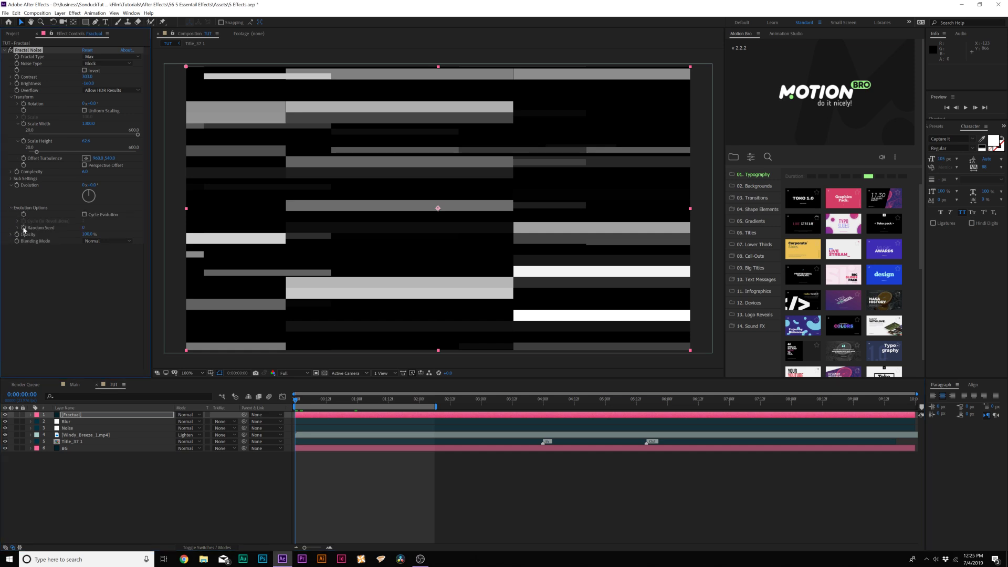
pyautogui.click(17, 221)
pyautogui.click(479, 401)
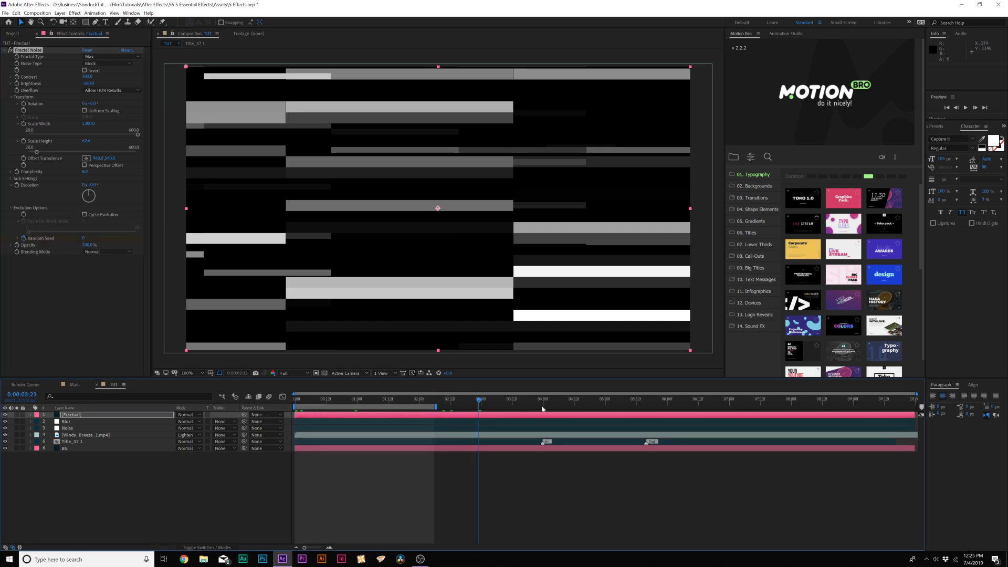
pyautogui.moveTo(543, 409); pyautogui.dragTo(667, 409)
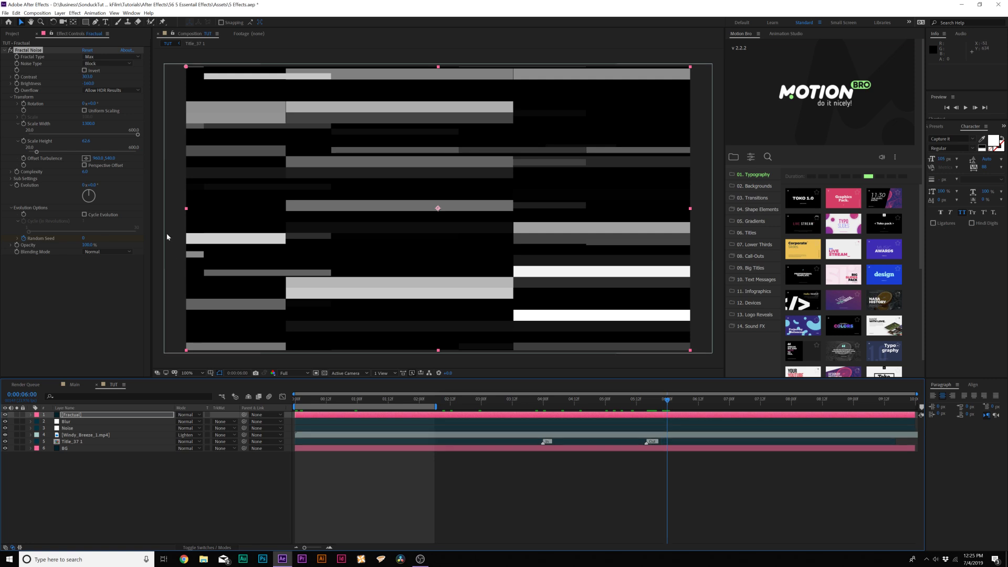
# Try Random Seed 10, undo back to 0, and preview the noise until 1:13.
pyautogui.click(83, 238)
pyautogui.write('10')
pyautogui.press('Return')
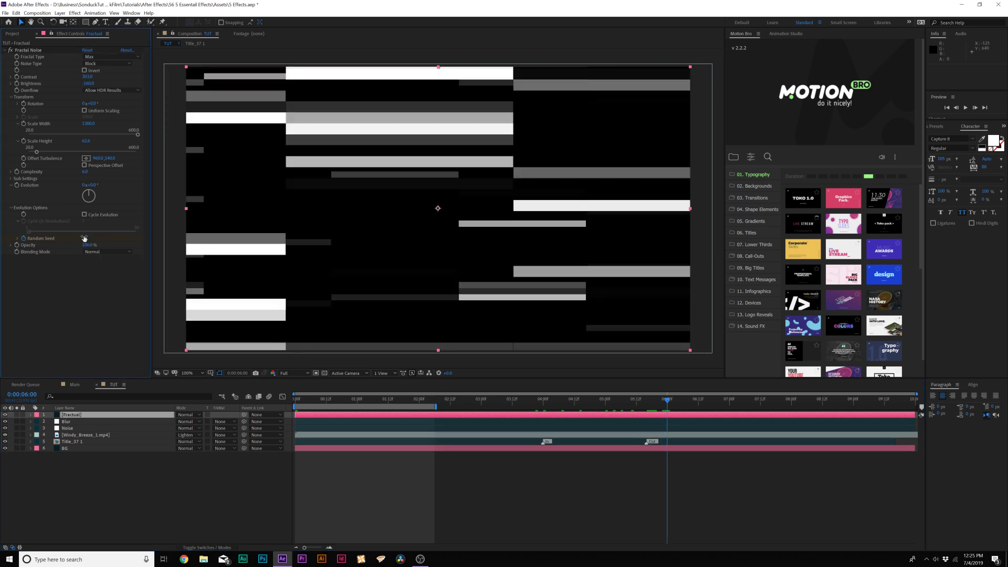
pyautogui.hotkey('ctrl', 'z')
pyautogui.press('space')
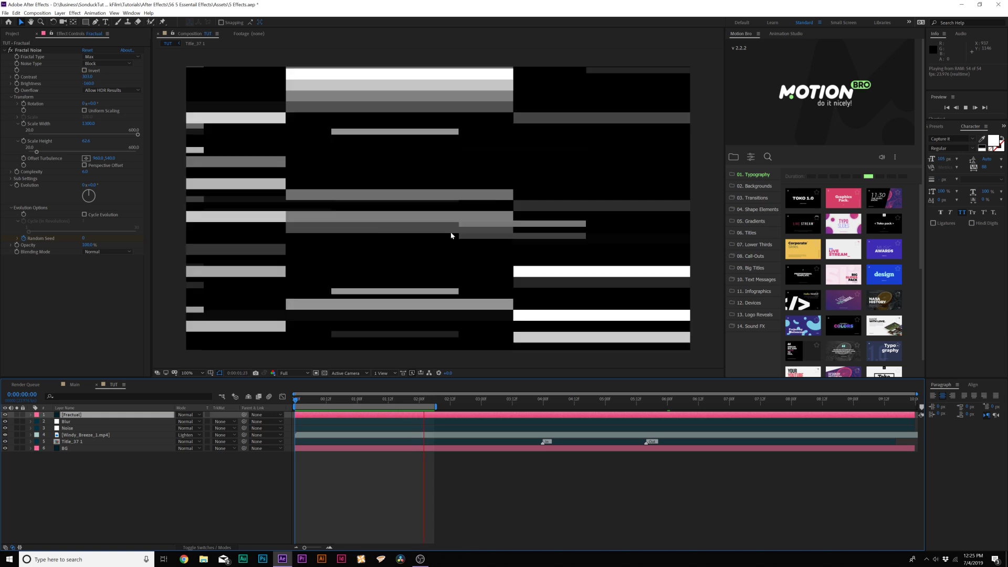
pyautogui.press('space')
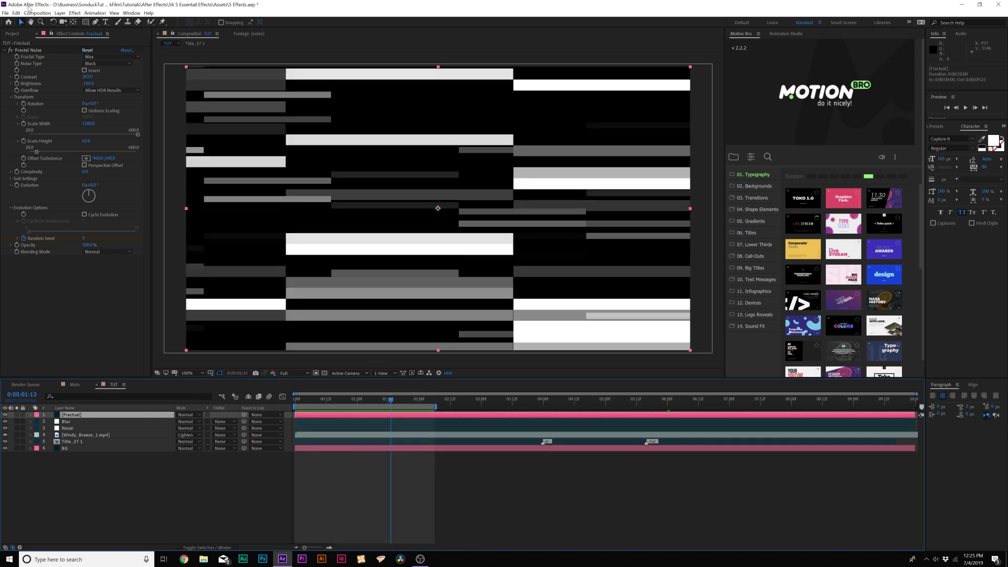
# Pre-compose the Fractal layer as Map with all attributes moved, and hide it.
pyautogui.click(60, 12)
pyautogui.click(90, 270)
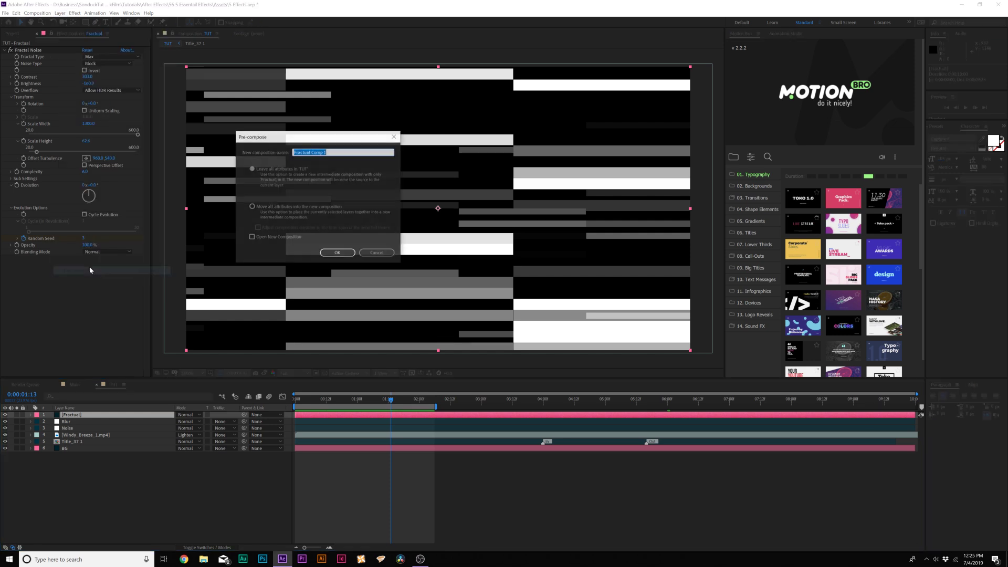
pyautogui.write('Map')
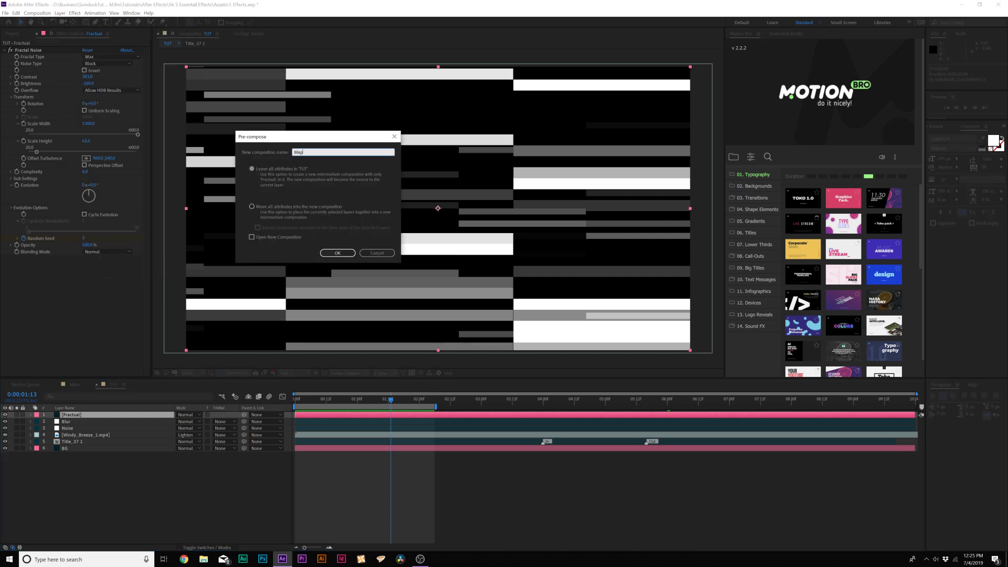
pyautogui.click(306, 207)
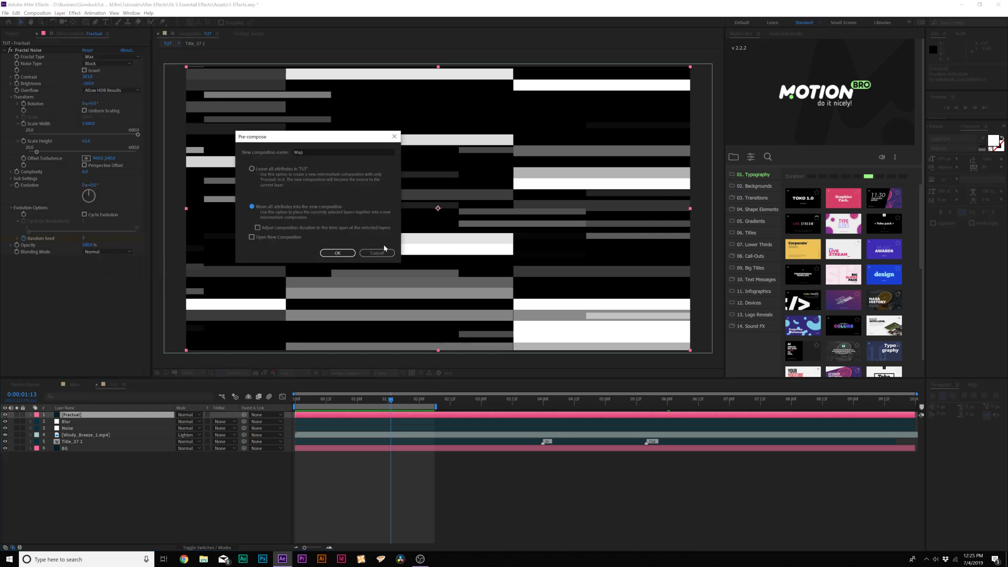
pyautogui.click(338, 253)
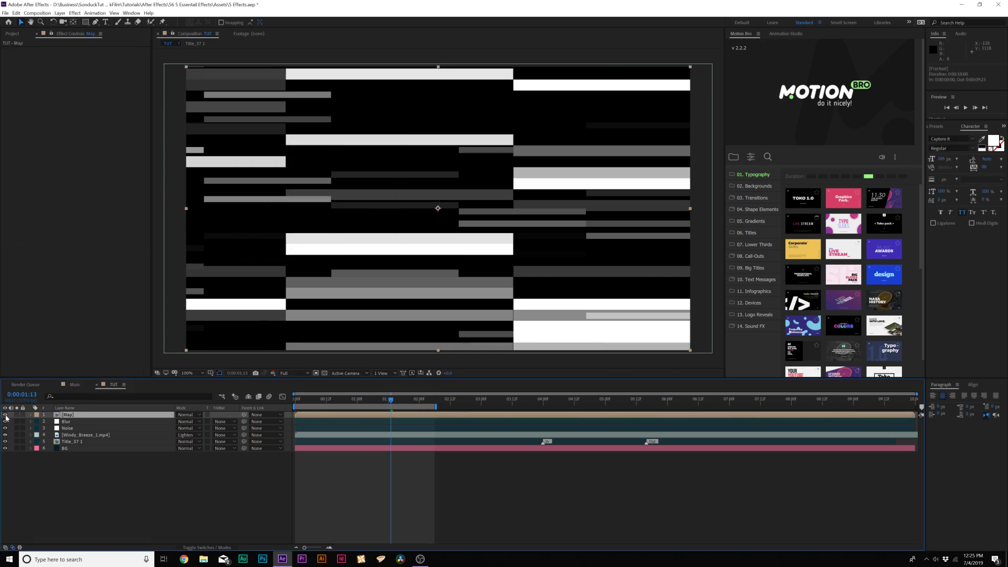
pyautogui.click(97, 497)
# Add a new adjustment layer on top named Displace.
pyautogui.click(59, 12)
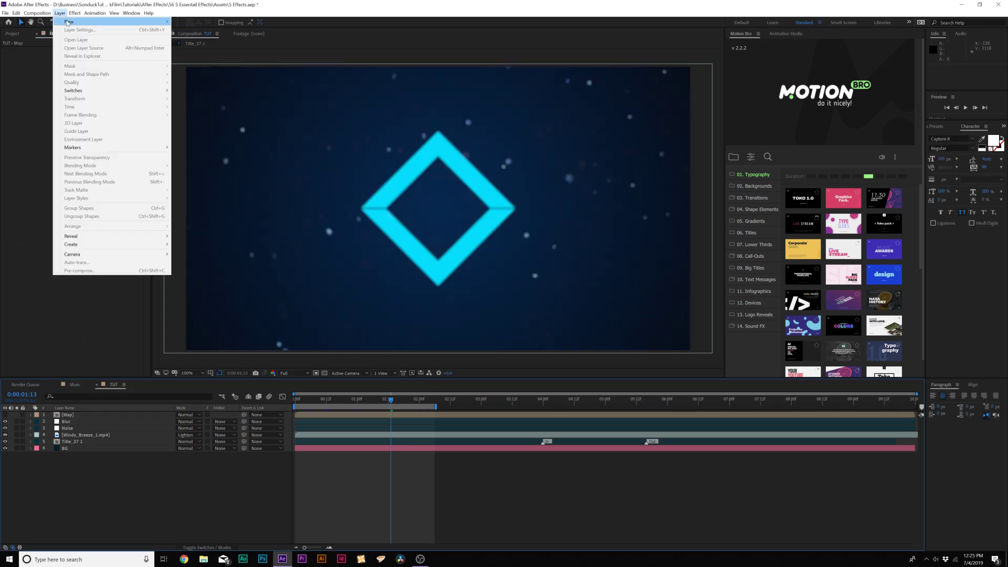
pyautogui.moveTo(105, 21)
pyautogui.click(260, 71)
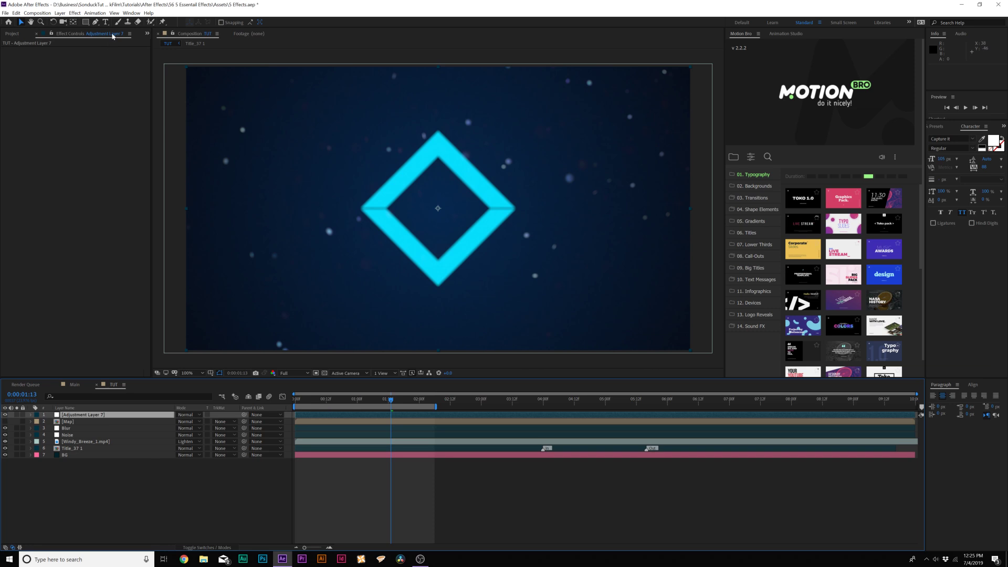
pyautogui.press('Return')
pyautogui.write('Dis')
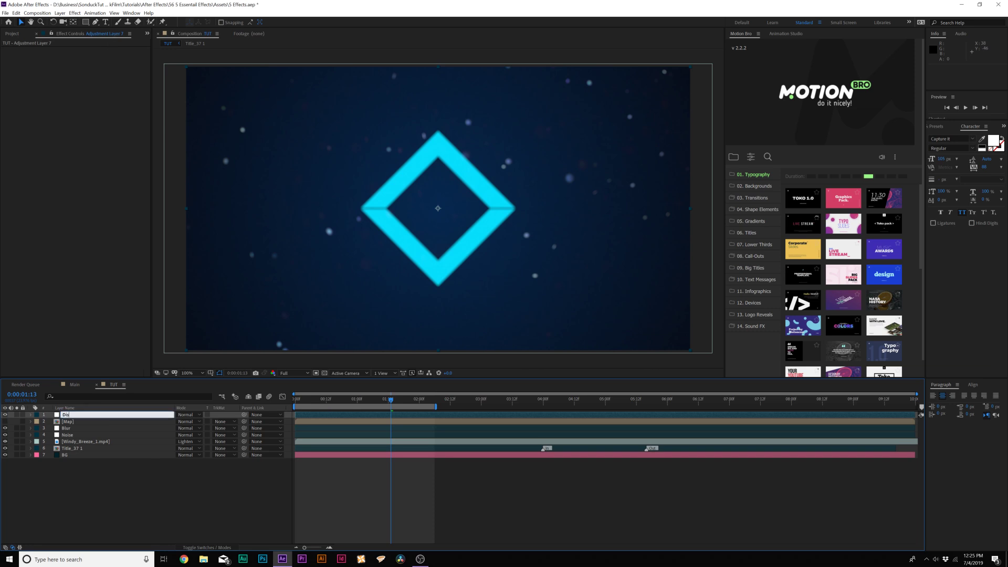
pyautogui.write('place')
pyautogui.press('Return')
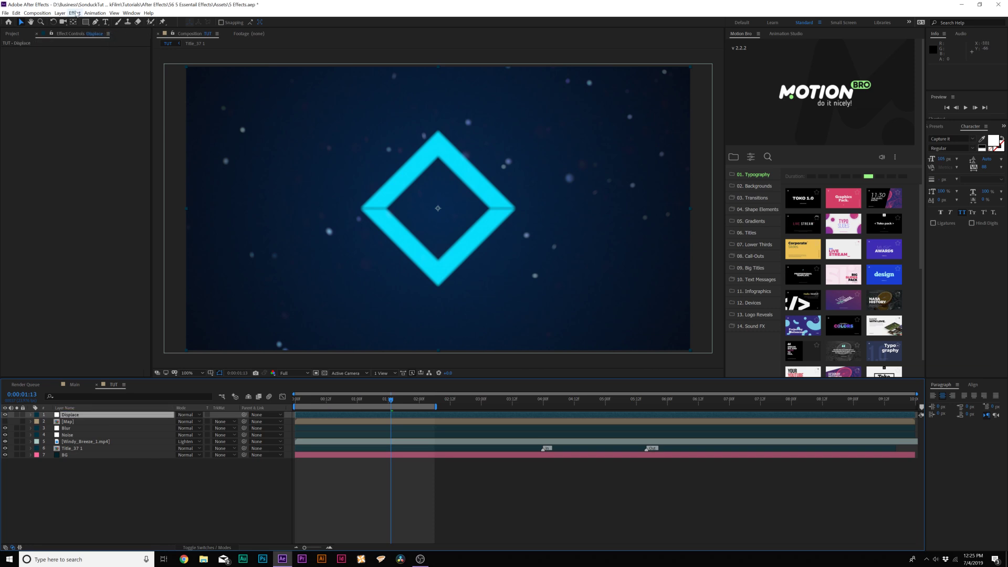
# Apply Displacement Map to the Displace layer with the Map layer as its source.
pyautogui.click(75, 13)
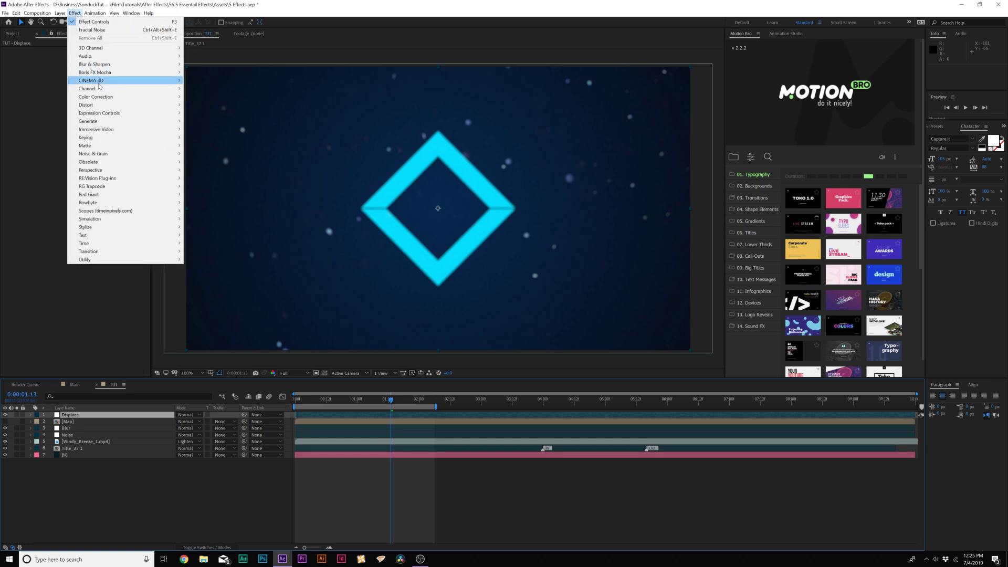
pyautogui.moveTo(103, 105)
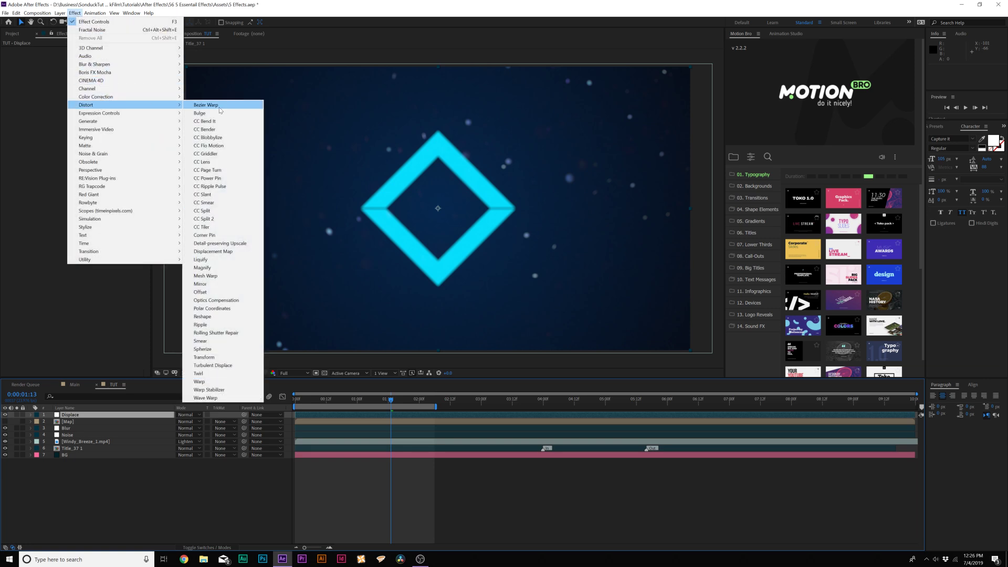
pyautogui.click(214, 252)
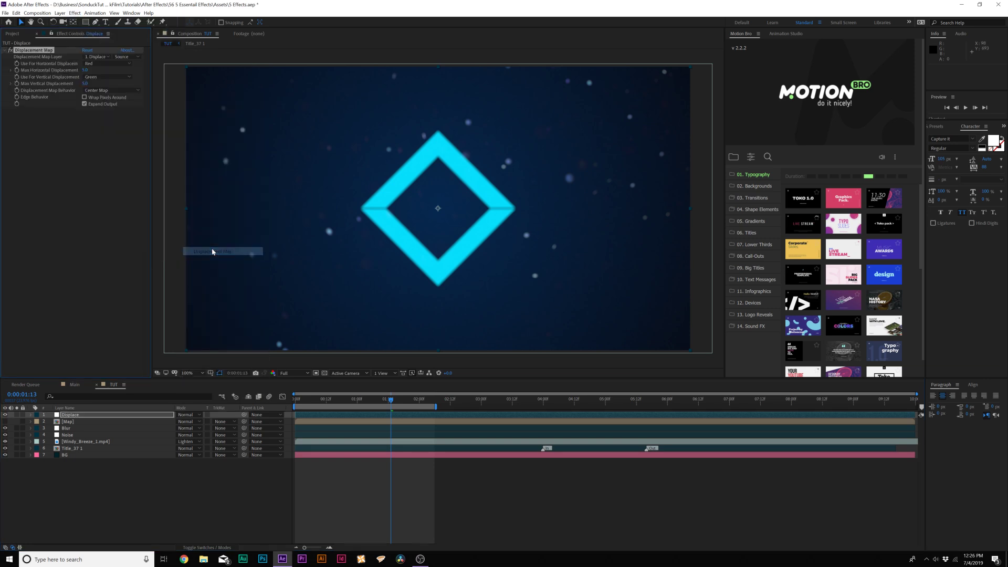
pyautogui.click(103, 57)
pyautogui.click(95, 82)
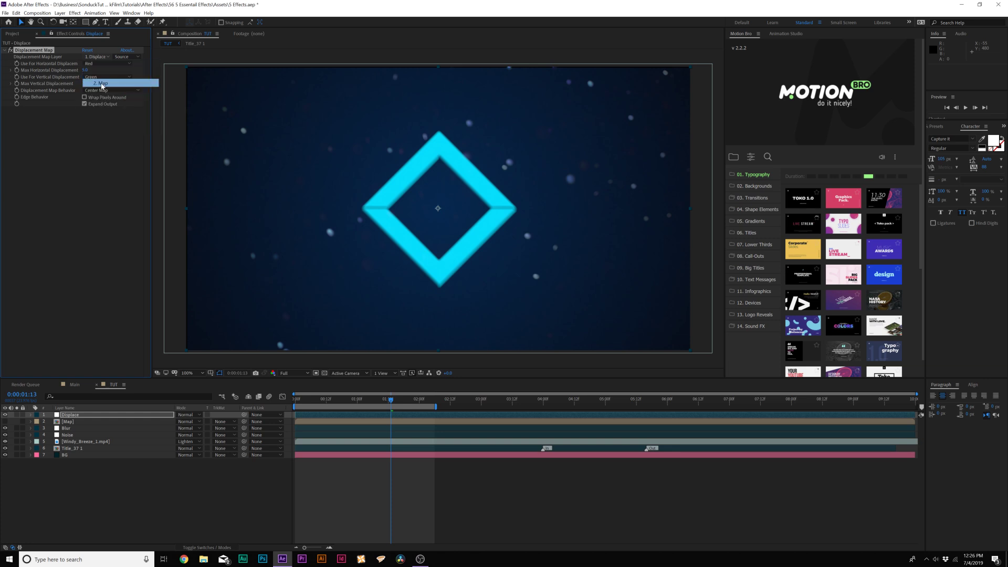
# Set maximum horizontal displacement 37 and vertical 23, and enable Wrap Pixels Around.
pyautogui.click(465, 399)
pyautogui.press('.')
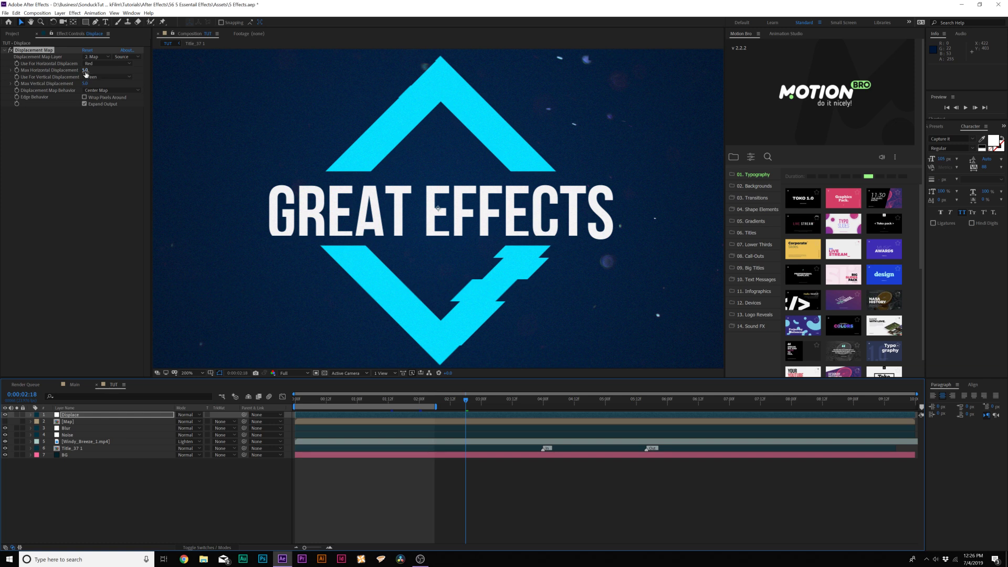
pyautogui.moveTo(90, 70); pyautogui.dragTo(113, 83)
pyautogui.press(',')
pyautogui.press(',')
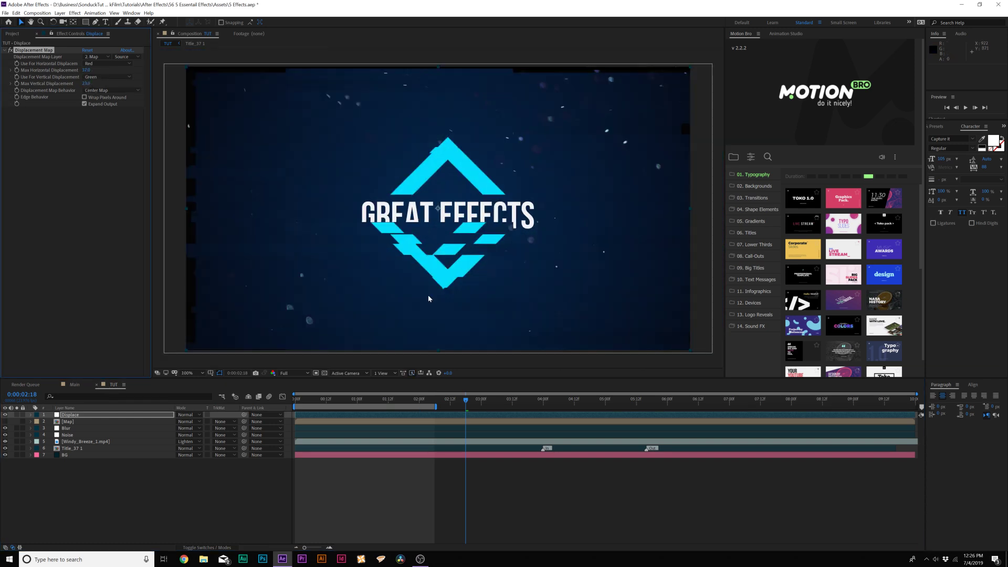
pyautogui.press('pageup')
pyautogui.press('pageup')
pyautogui.press('pageup')
pyautogui.press('pageup')
pyautogui.press('pageup')
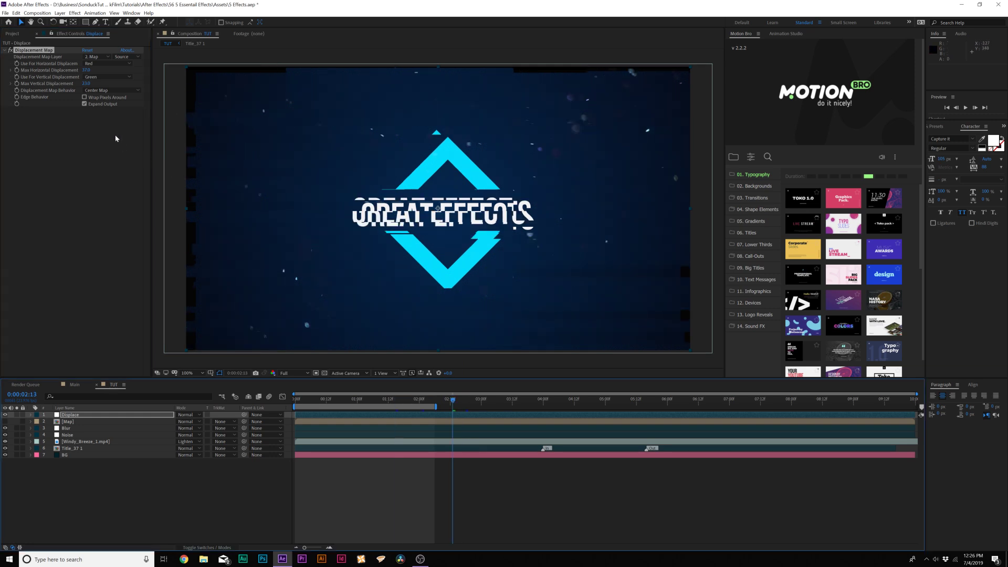
pyautogui.click(85, 98)
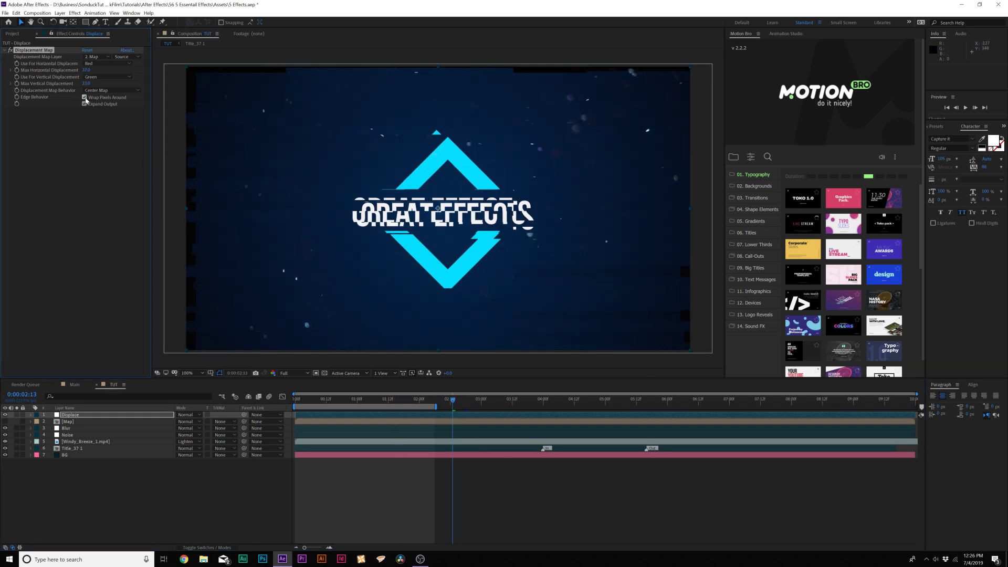
# Scale the BG layer up past the comp edges, then return to the 2-second mark.
pyautogui.click(72, 456)
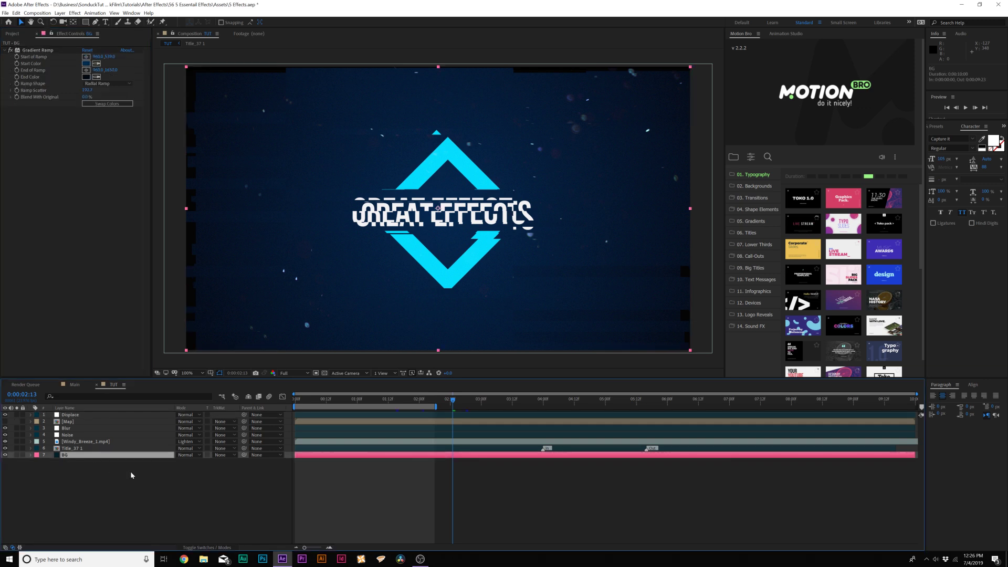
pyautogui.press('s')
pyautogui.moveTo(184, 463); pyautogui.dragTo(187, 466)
pyautogui.click(210, 513)
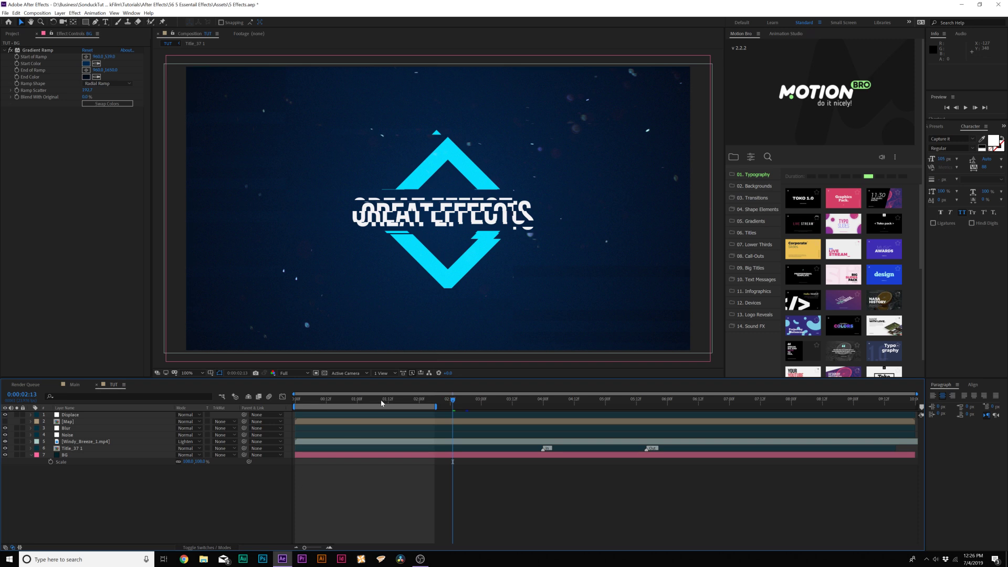
pyautogui.click(419, 400)
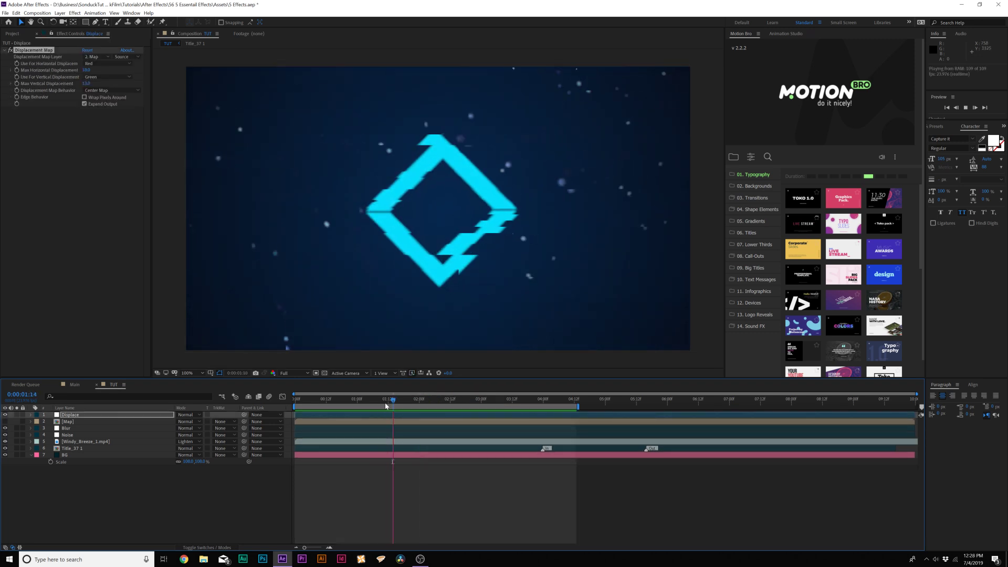